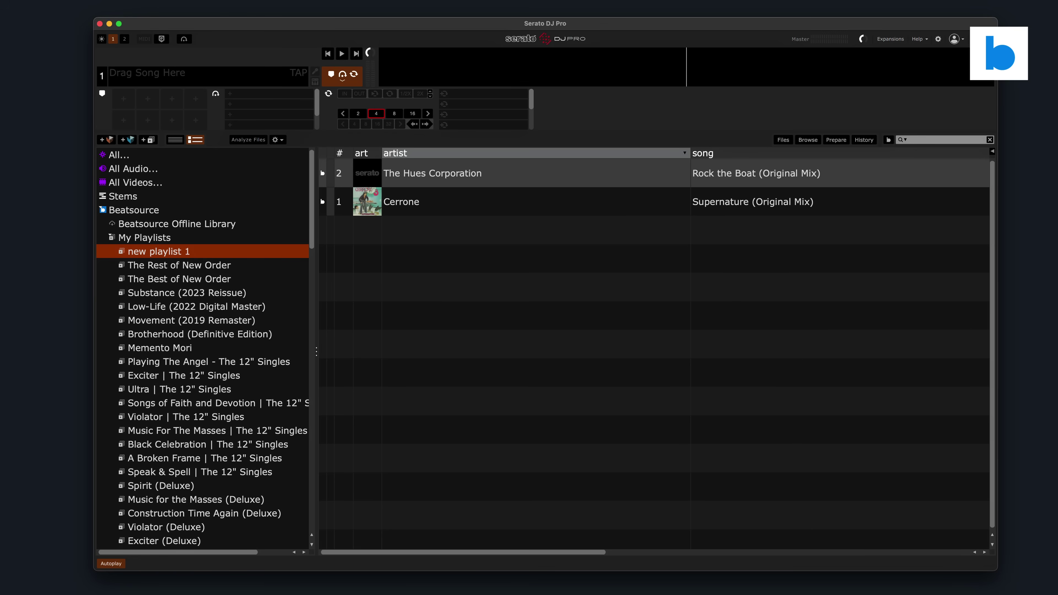
Step: Glance at the forum thread, then return to the Serato DJ Pro library showing new playlist 1
key(super+Tab)
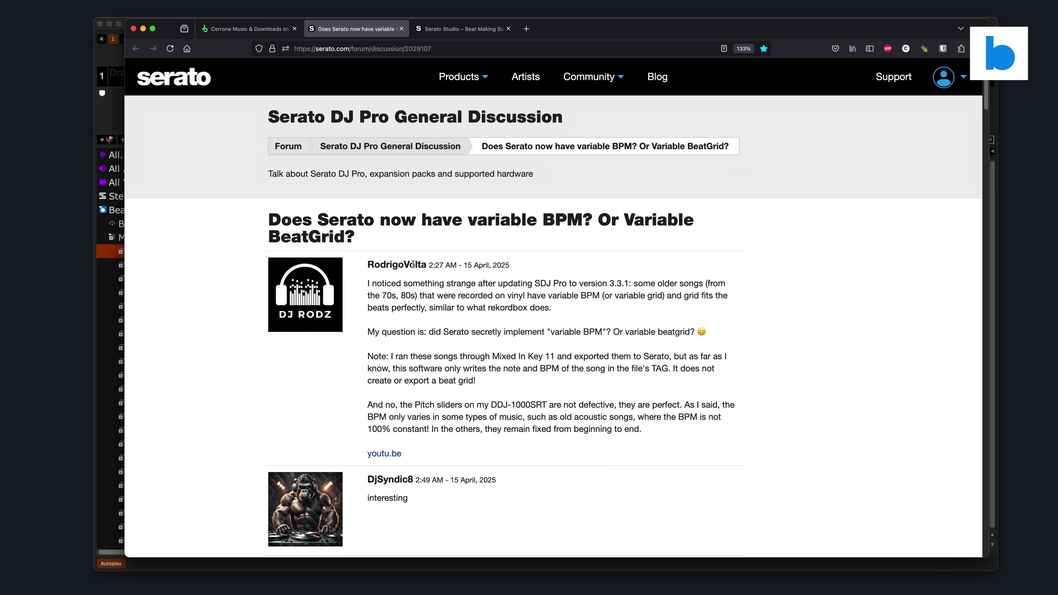
click(104, 119)
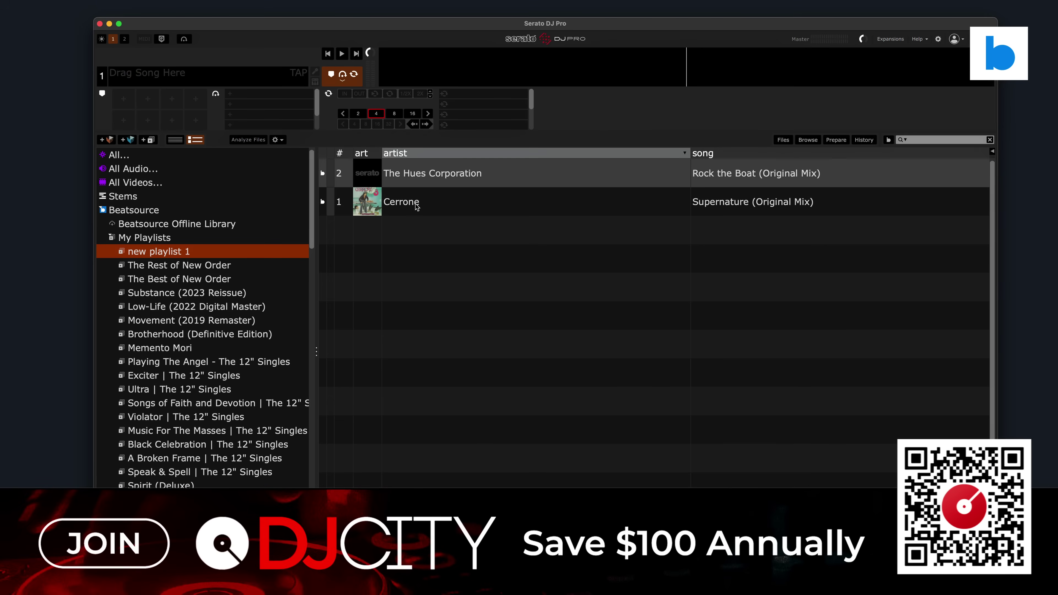
Step: Analyse Cerrone's Supernature and load it on deck 1 (123 BPM, key 5A), briefly playing it
click(416, 207)
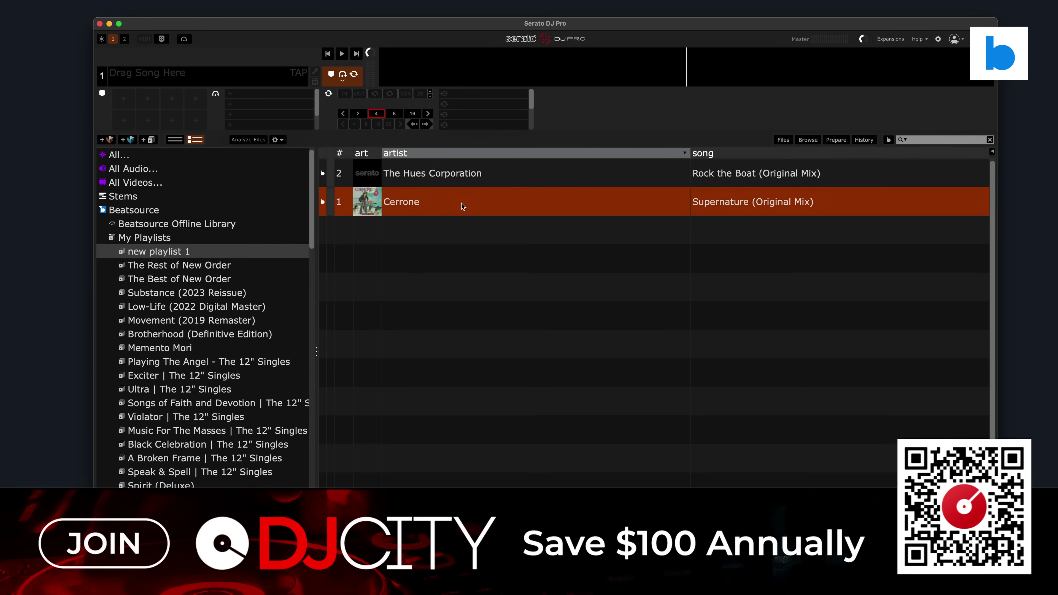
click(258, 140)
drag(500, 199, 474, 64)
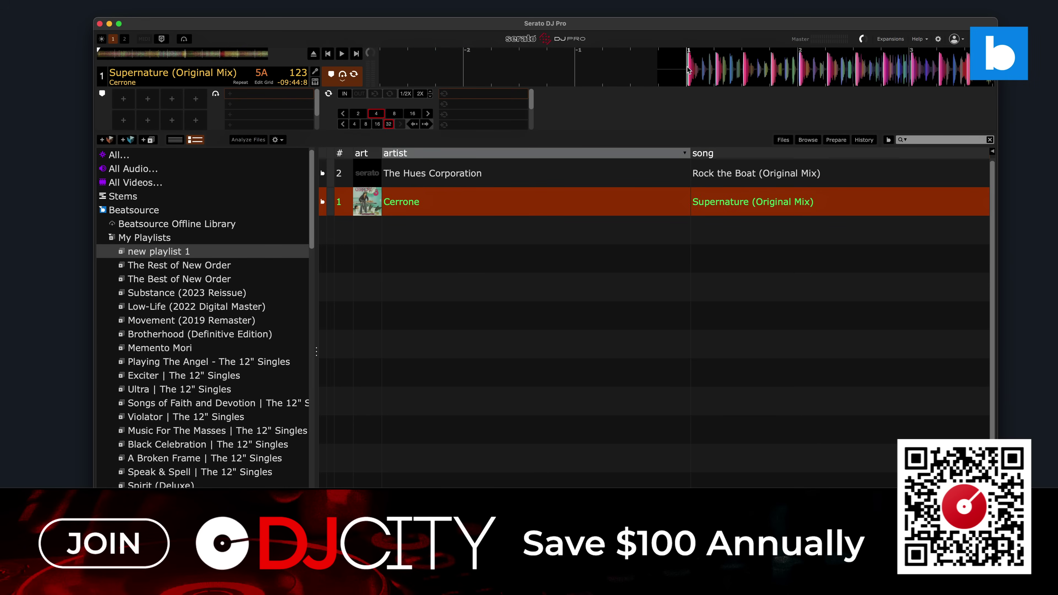
click(340, 55)
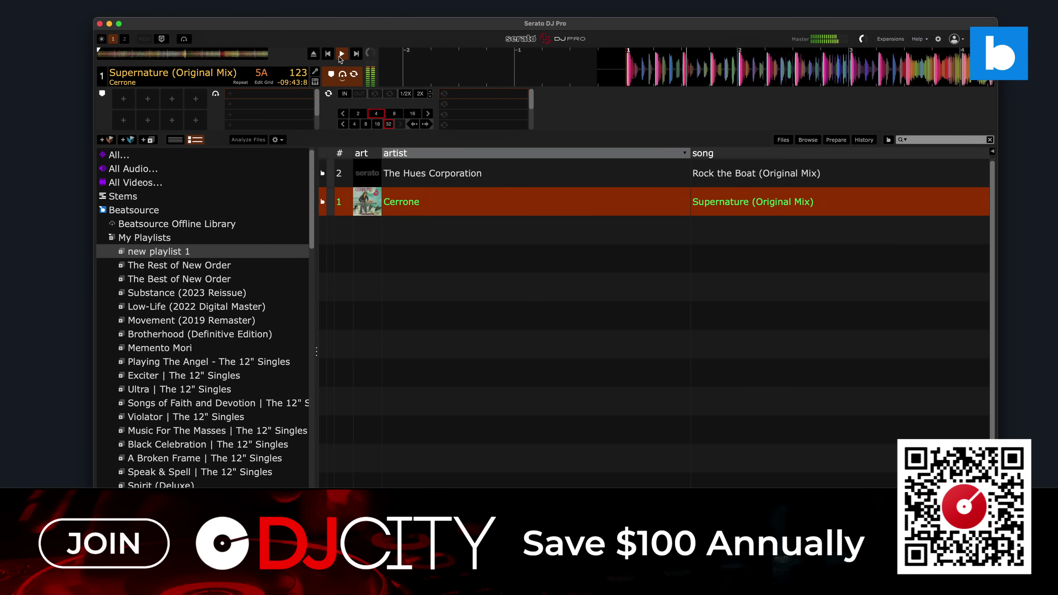
click(340, 55)
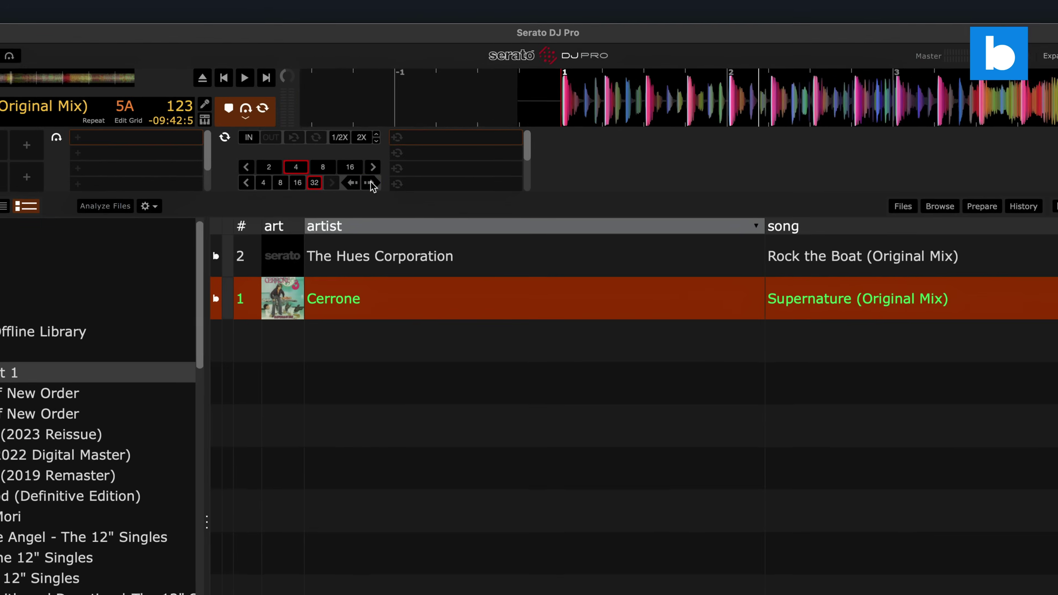
Step: Beat-jump through Supernature to around bar 177 to check the grid
click(425, 123)
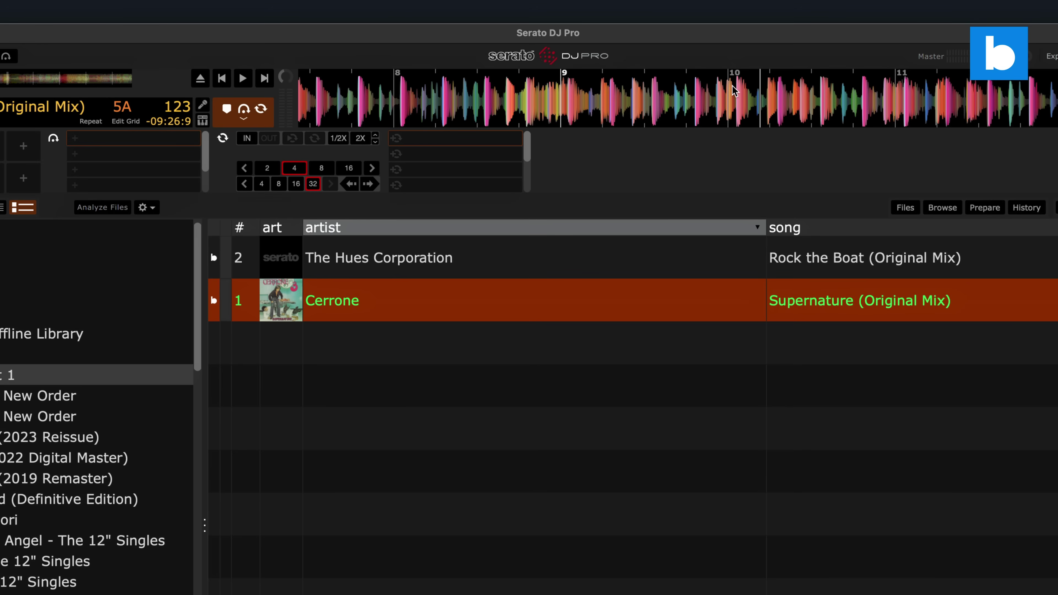
drag(734, 83, 736, 81)
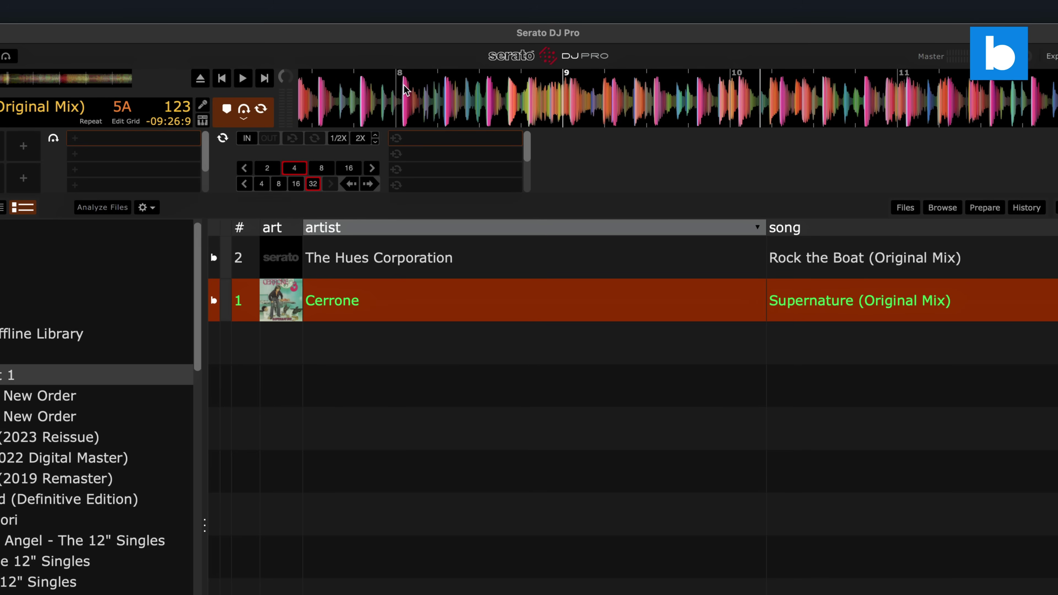
click(367, 184)
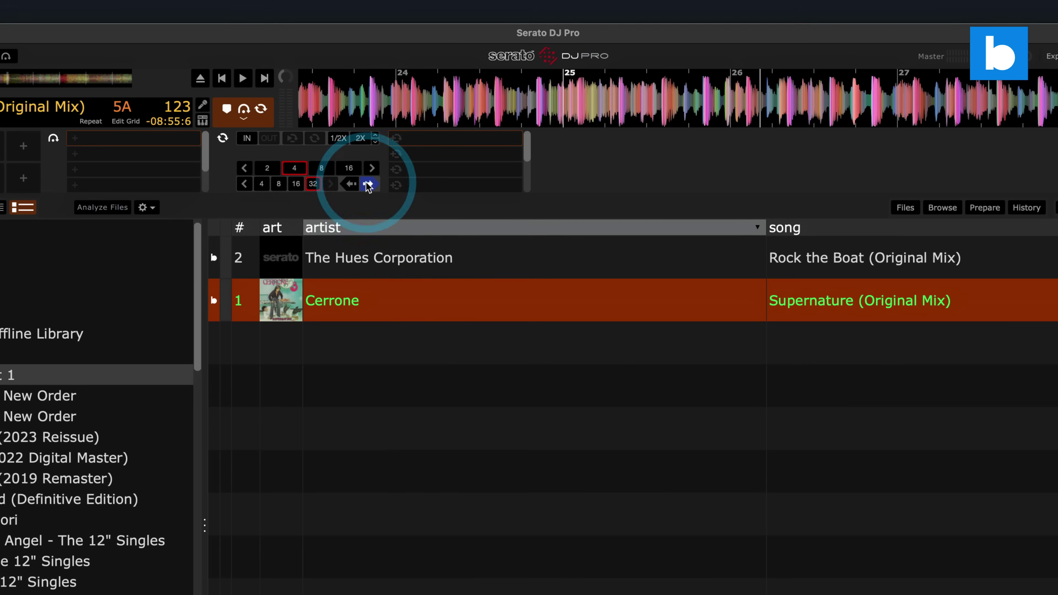
click(367, 184)
click(366, 184)
click(367, 184)
click(367, 184)
click(367, 183)
click(367, 183)
click(367, 184)
click(367, 184)
click(366, 184)
click(367, 184)
click(367, 184)
click(367, 184)
click(367, 183)
click(367, 184)
click(367, 183)
click(366, 184)
click(367, 184)
click(367, 184)
click(366, 184)
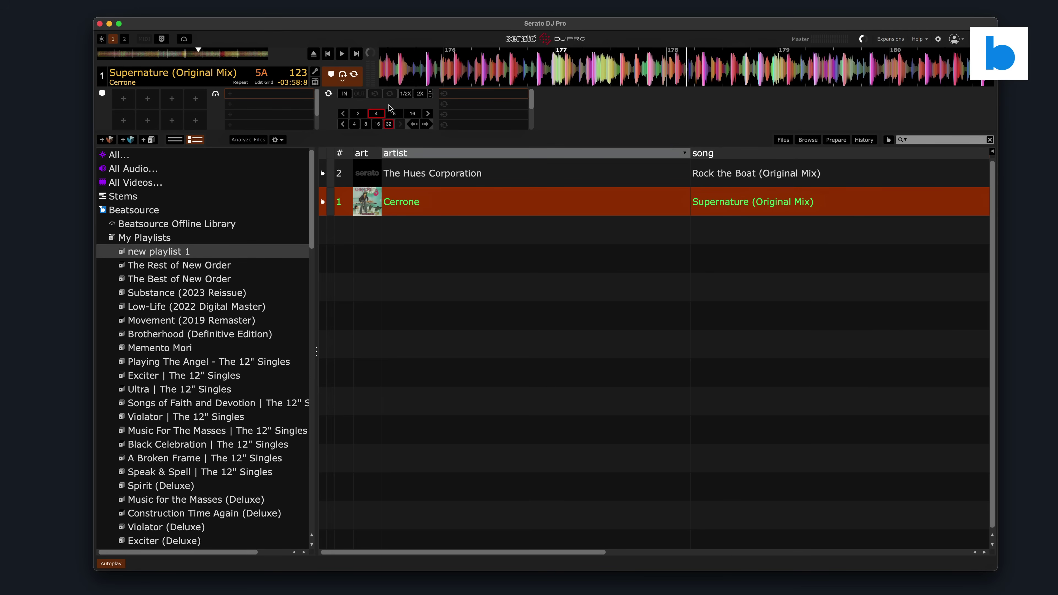
Step: Return to the track start and line the playhead up with the first downbeat
click(106, 53)
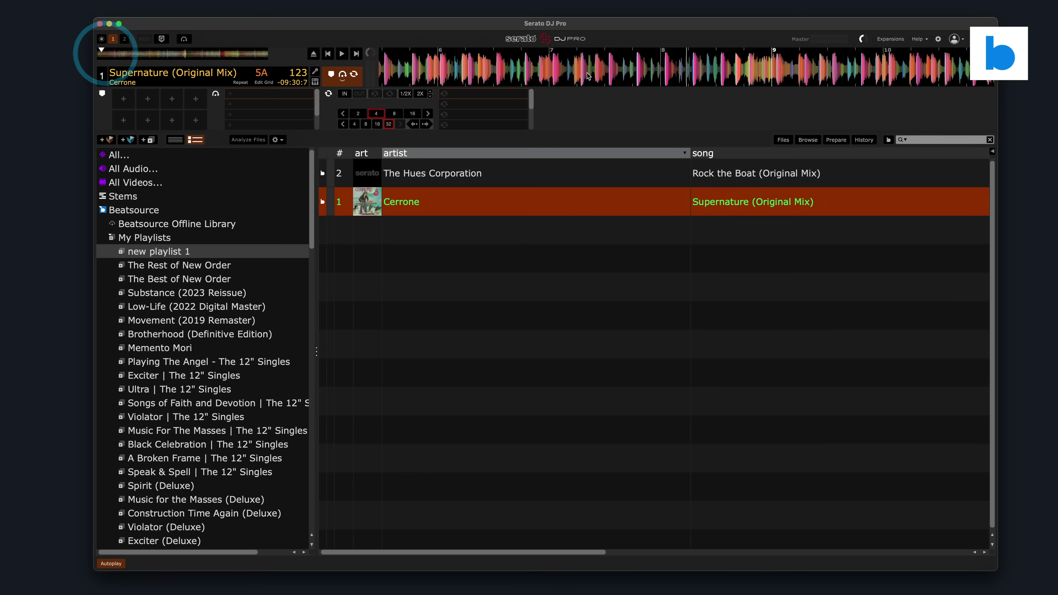
click(600, 68)
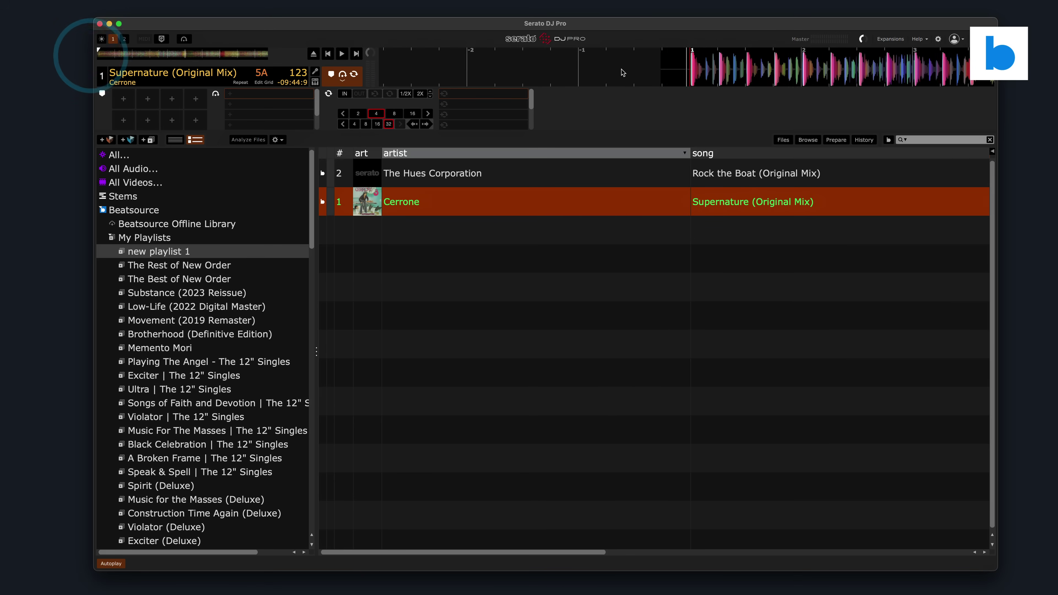
click(622, 69)
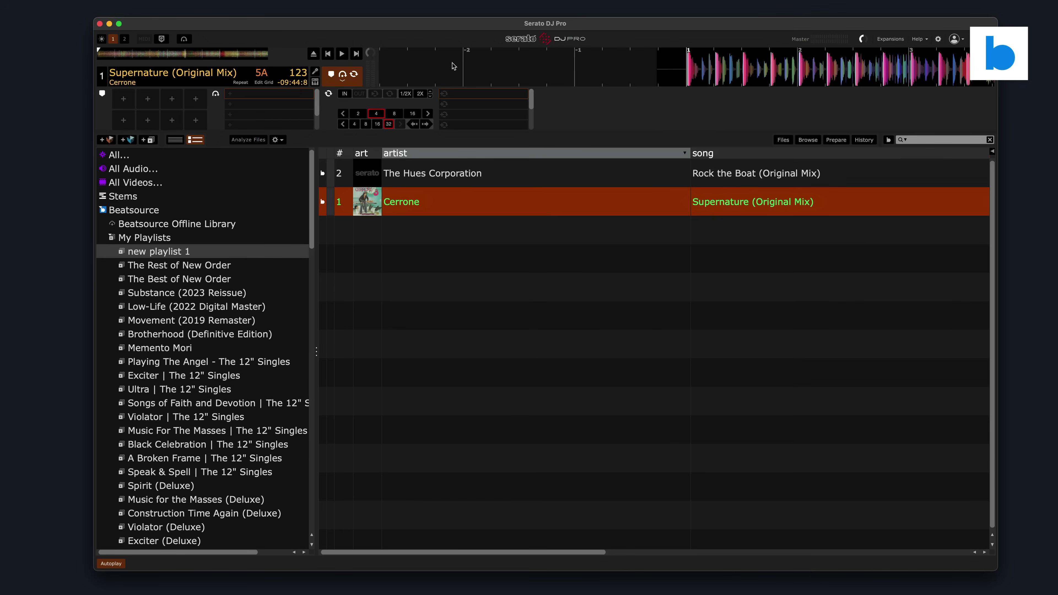
click(425, 124)
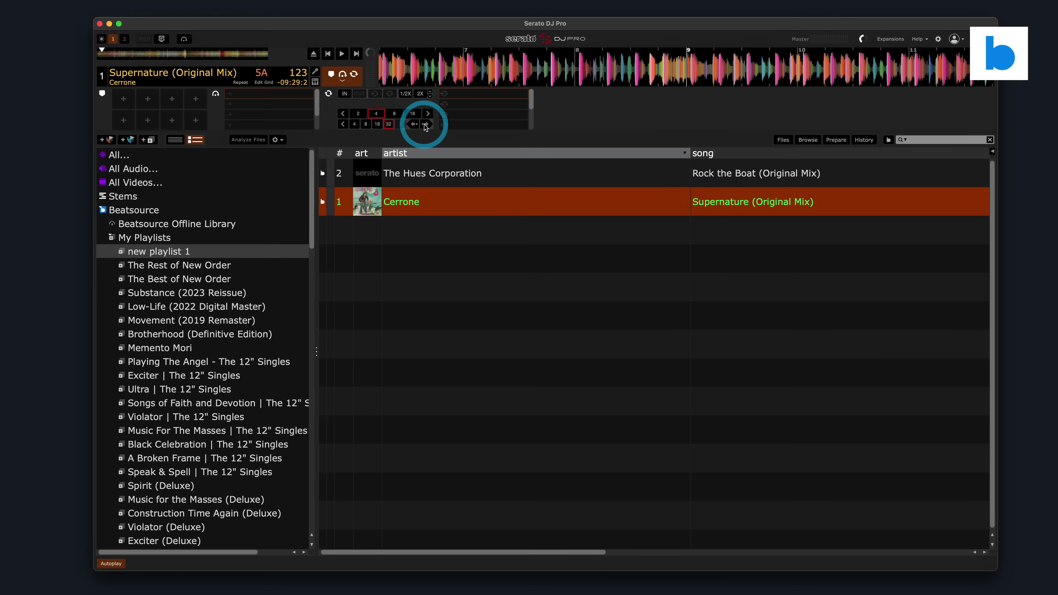
Step: Set a beatgrid marker on the downbeat, retuning Supernature to 122 BPM, then verify and finish editing
click(623, 77)
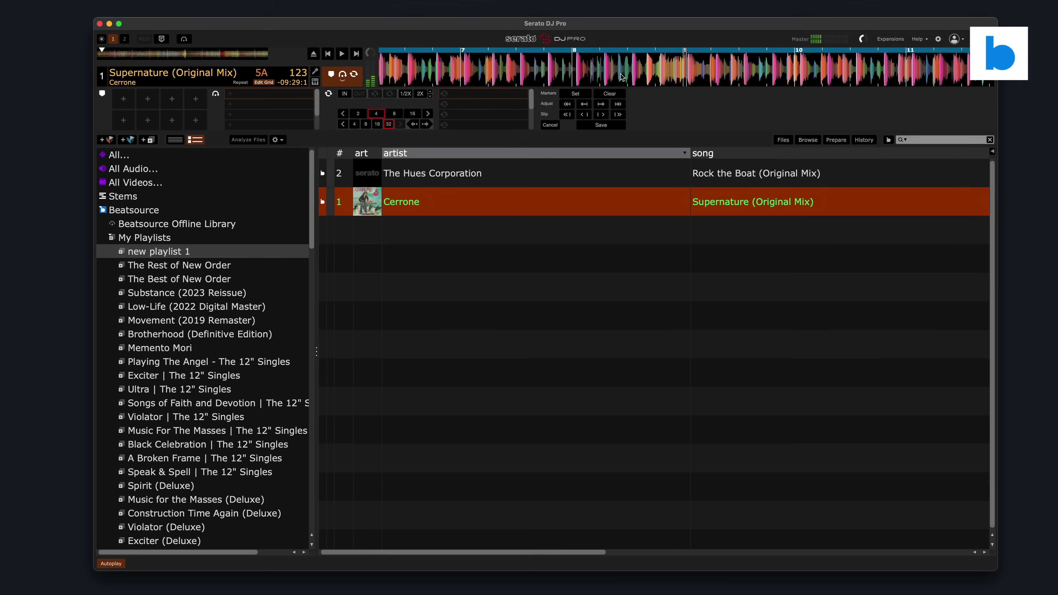
click(622, 78)
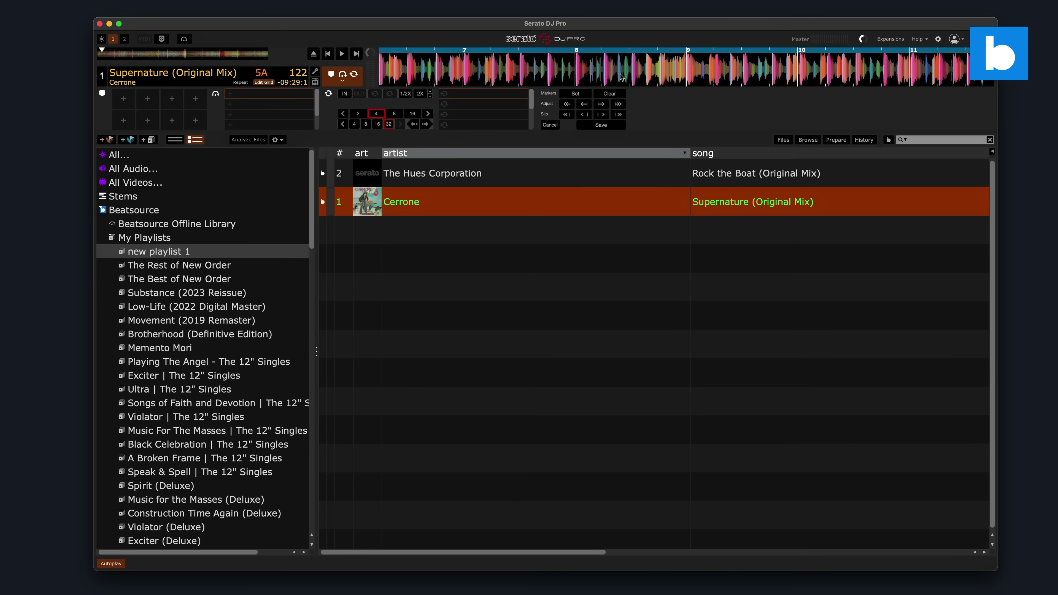
scroll(528, 127, down, 2)
click(425, 124)
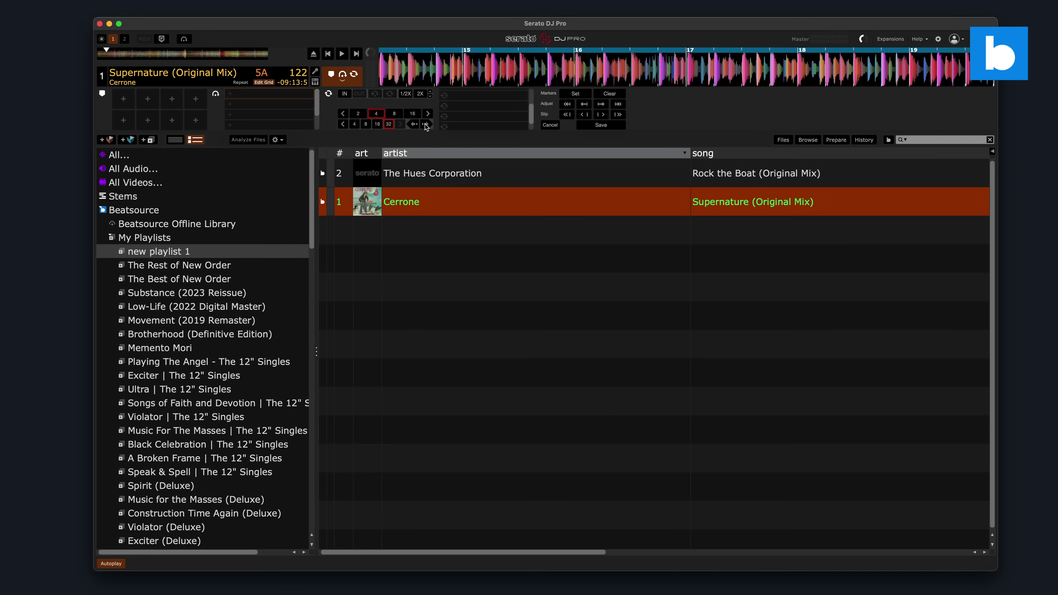
key(Escape)
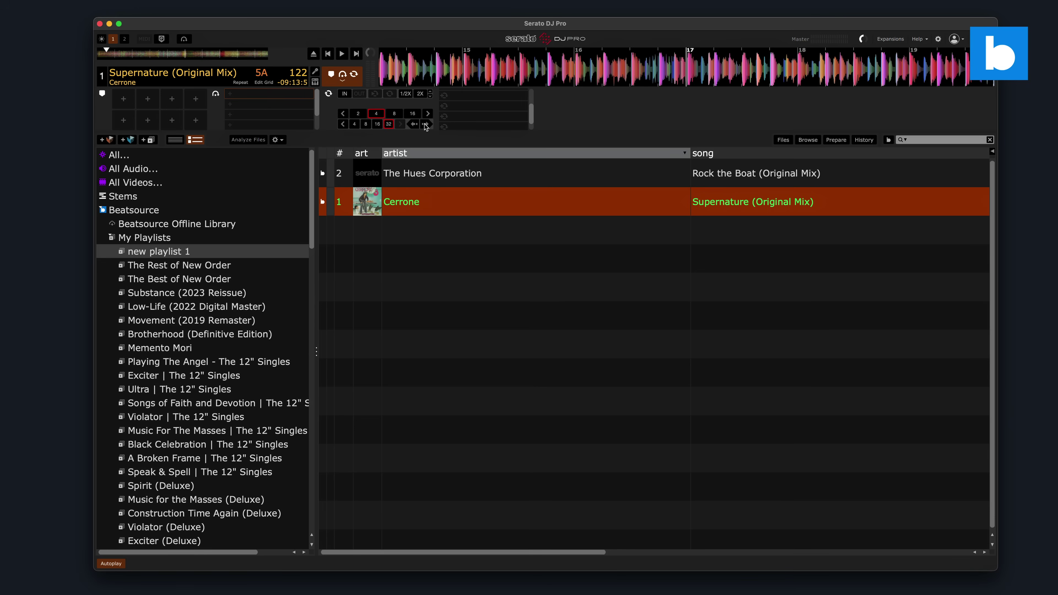
Step: Drop Supernature onto the crate panel so its updated tags are written to the library
drag(446, 199, 253, 139)
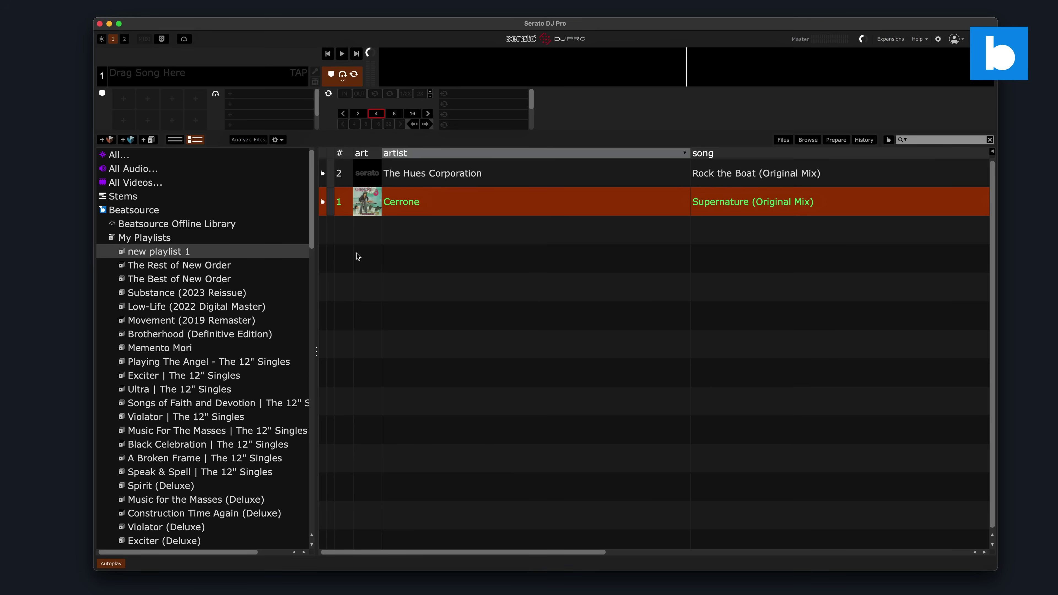
Step: Read further down the variable-beatgrid forum thread, then bring Serato DJ Pro back to the front
key(super+Tab)
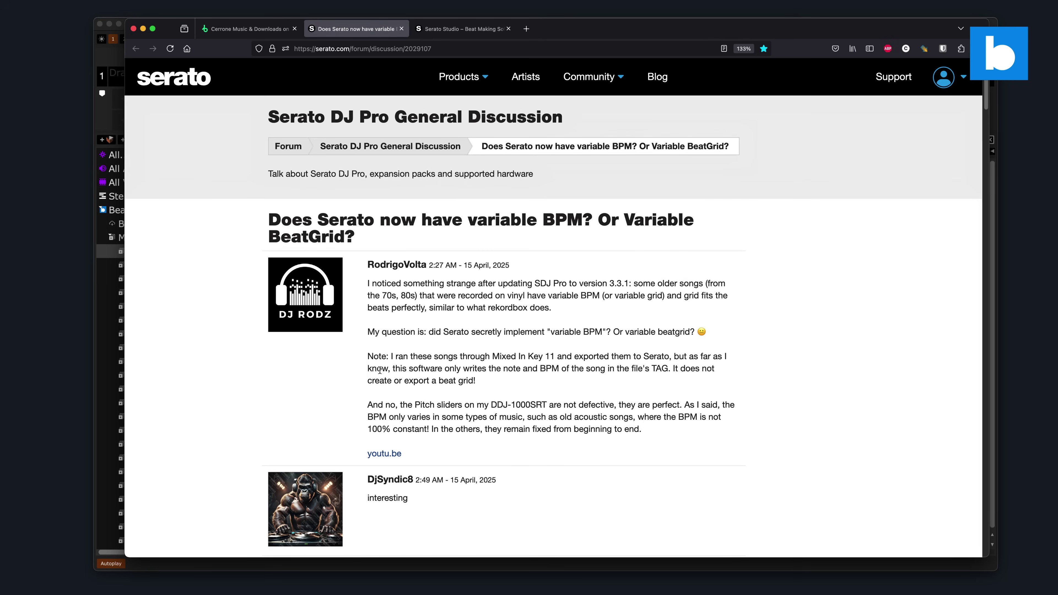
scroll(379, 370, down, 10)
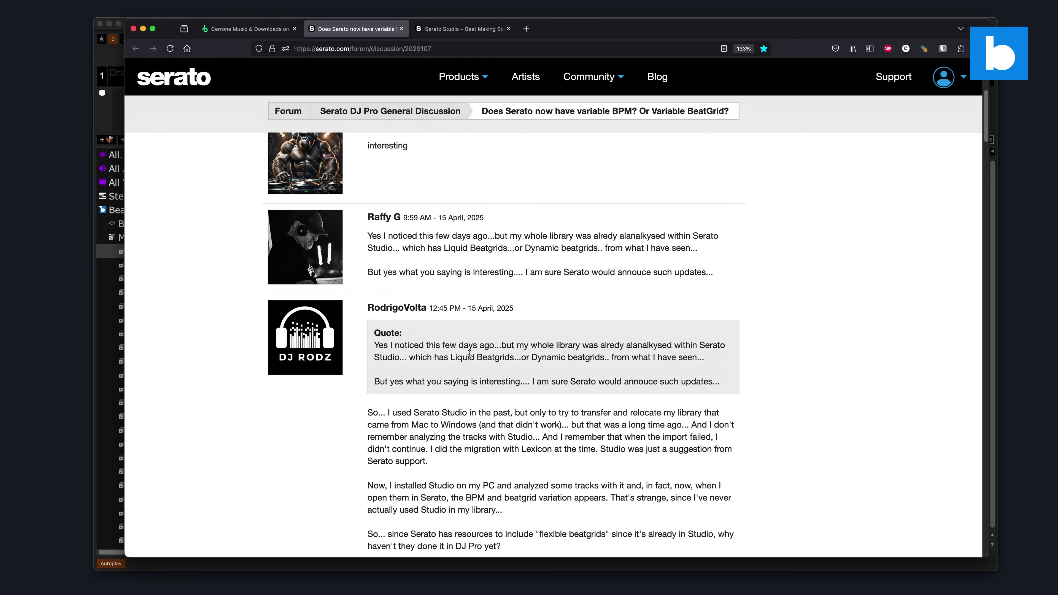
scroll(470, 353, down, 7)
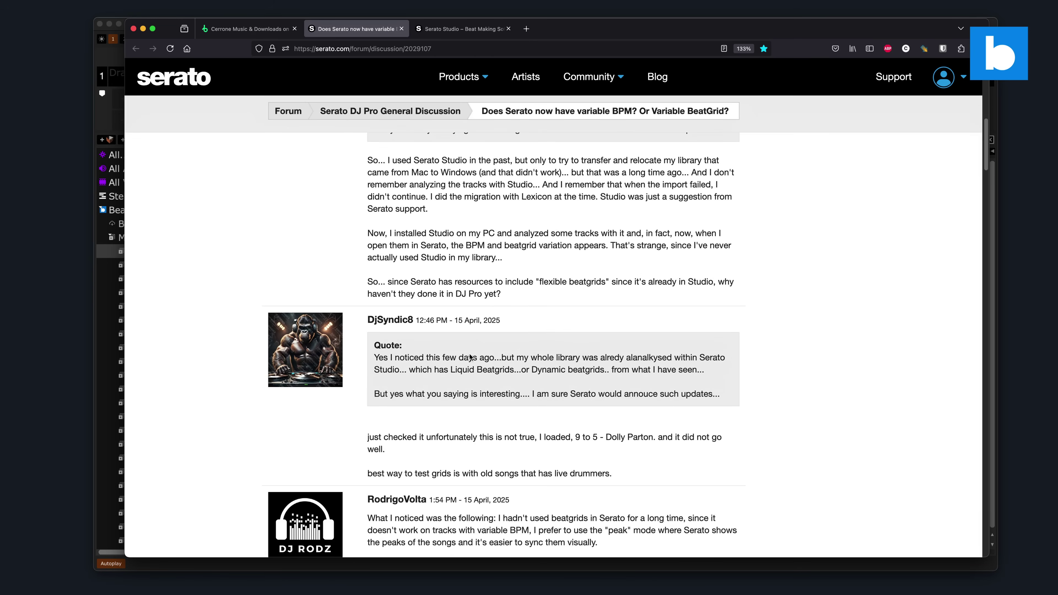
scroll(470, 353, down, 3)
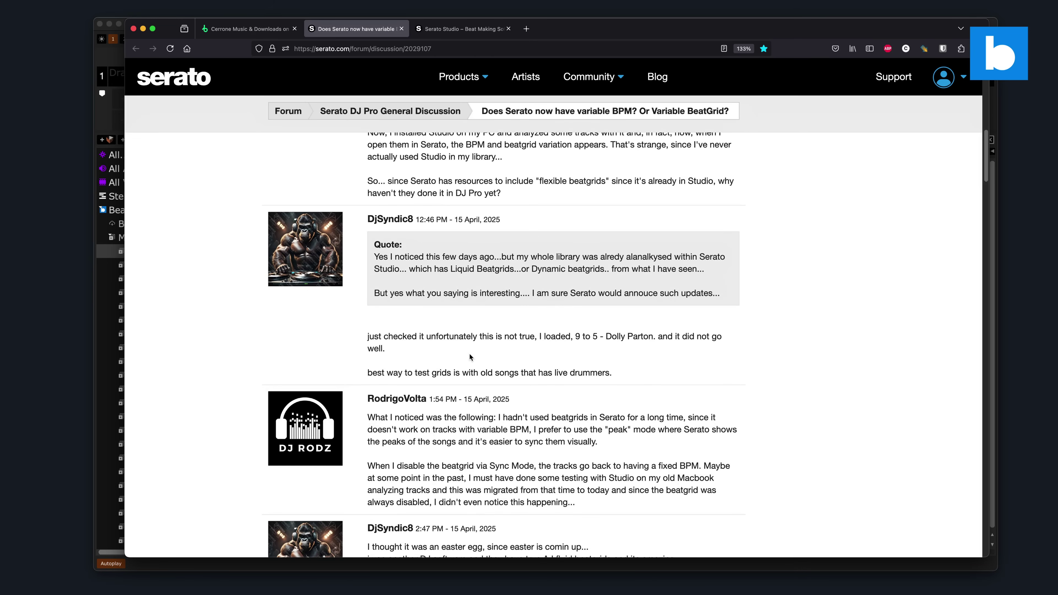
scroll(469, 354, down, 3)
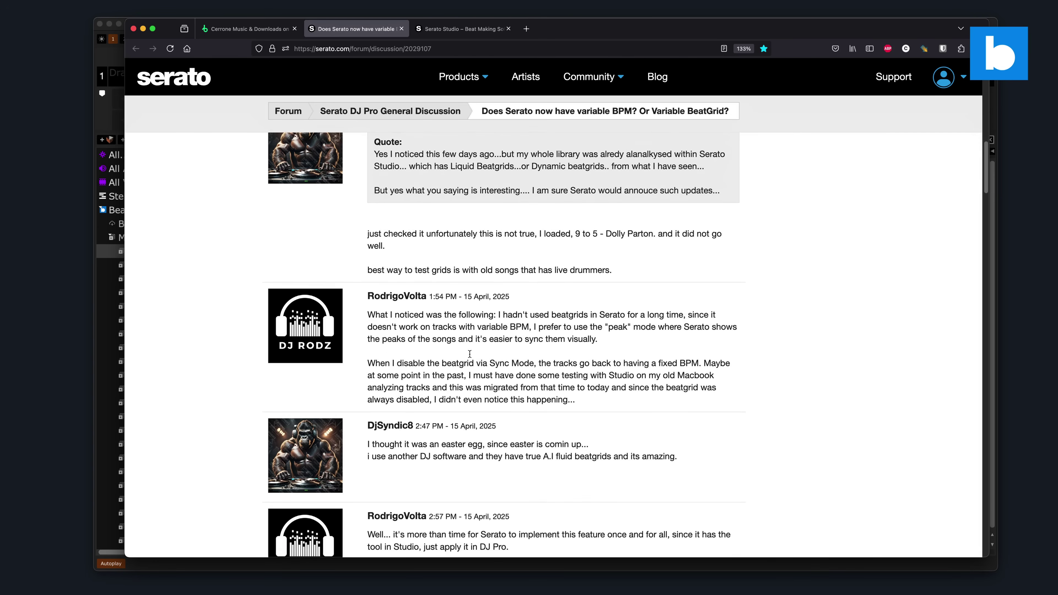
scroll(469, 353, down, 1)
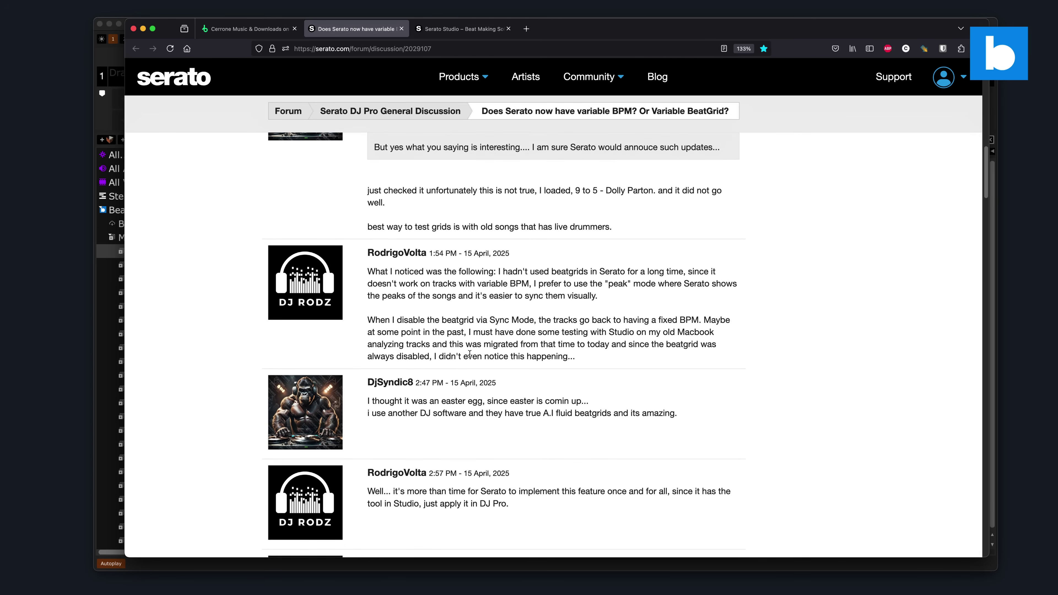
scroll(470, 354, down, 2)
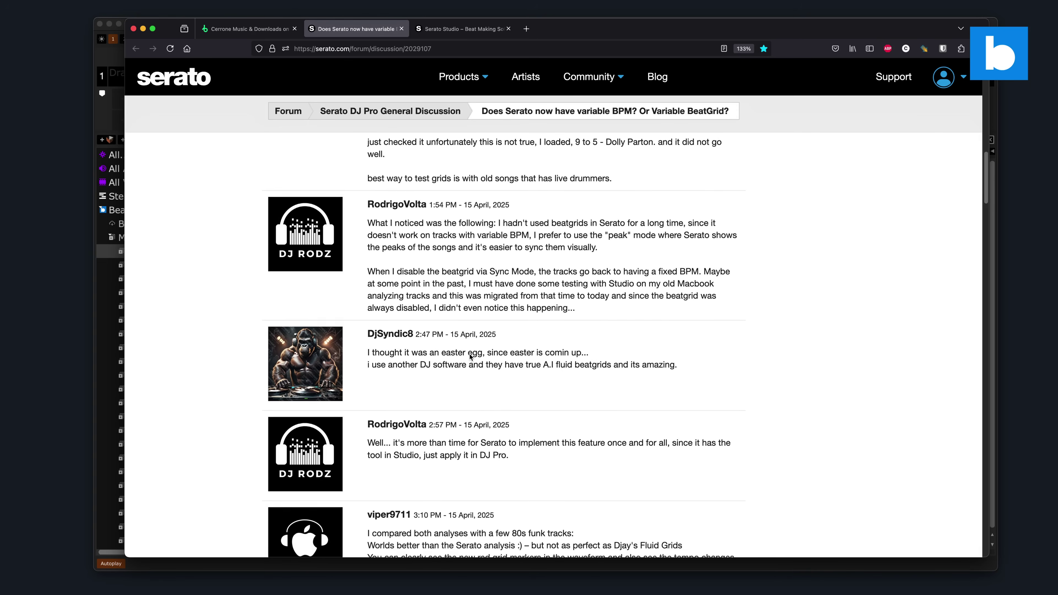
scroll(470, 357, down, 5)
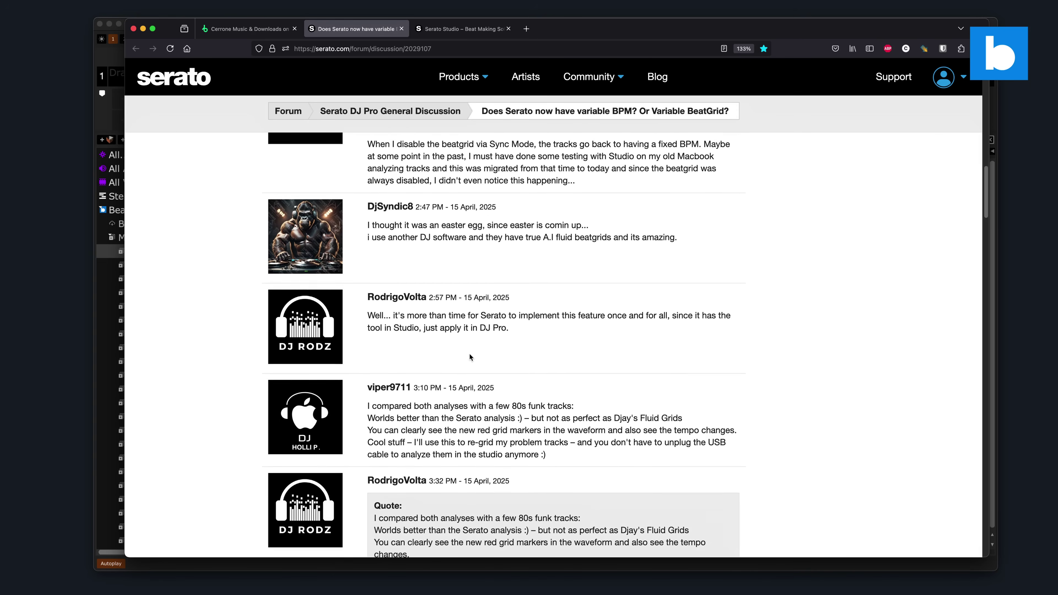
scroll(469, 354, down, 3)
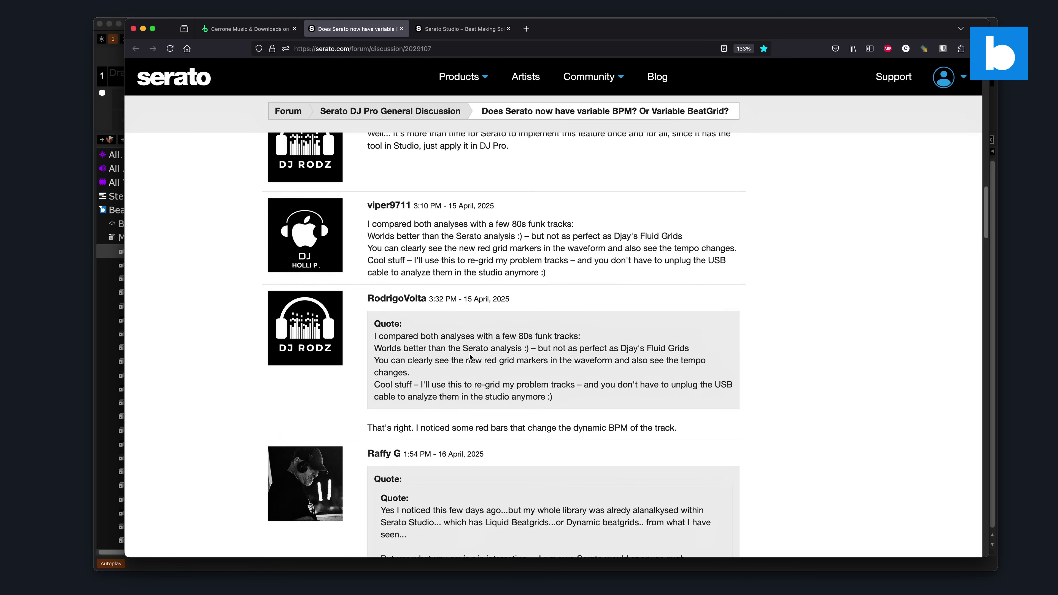
scroll(469, 357, down, 3)
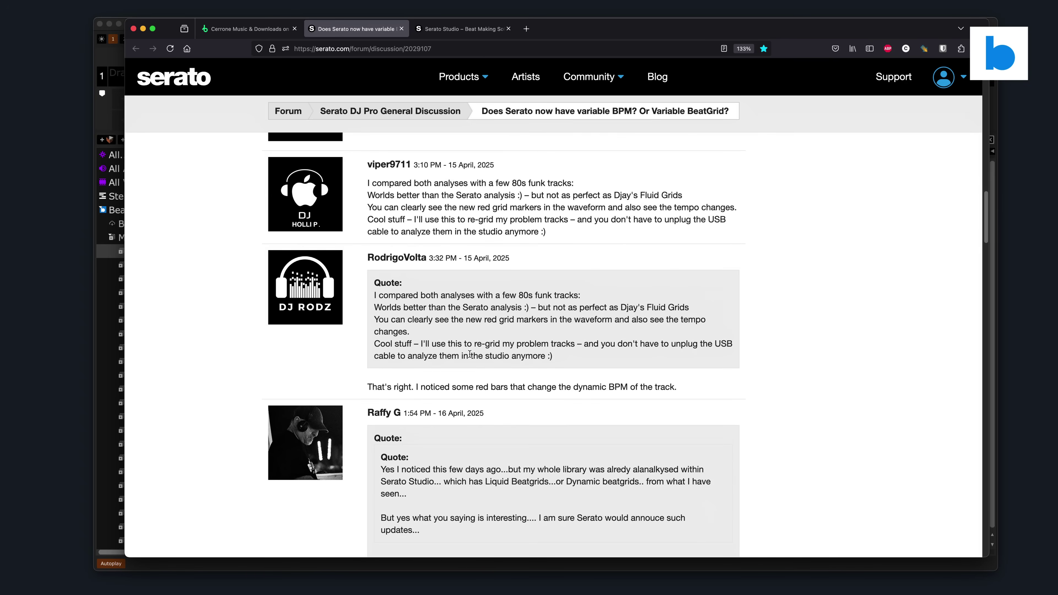
scroll(469, 357, down, 7)
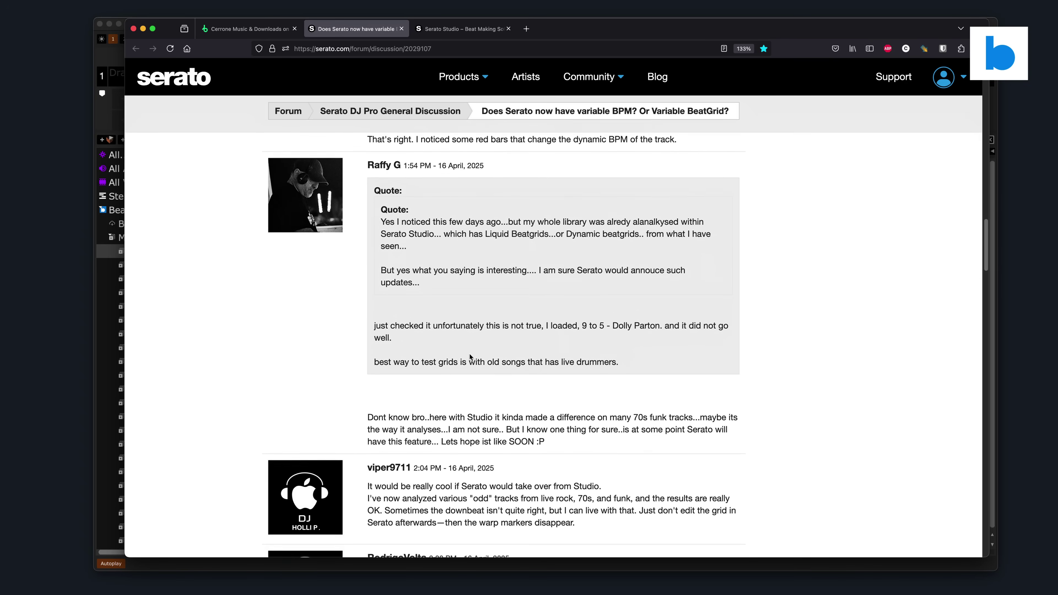
scroll(469, 357, down, 4)
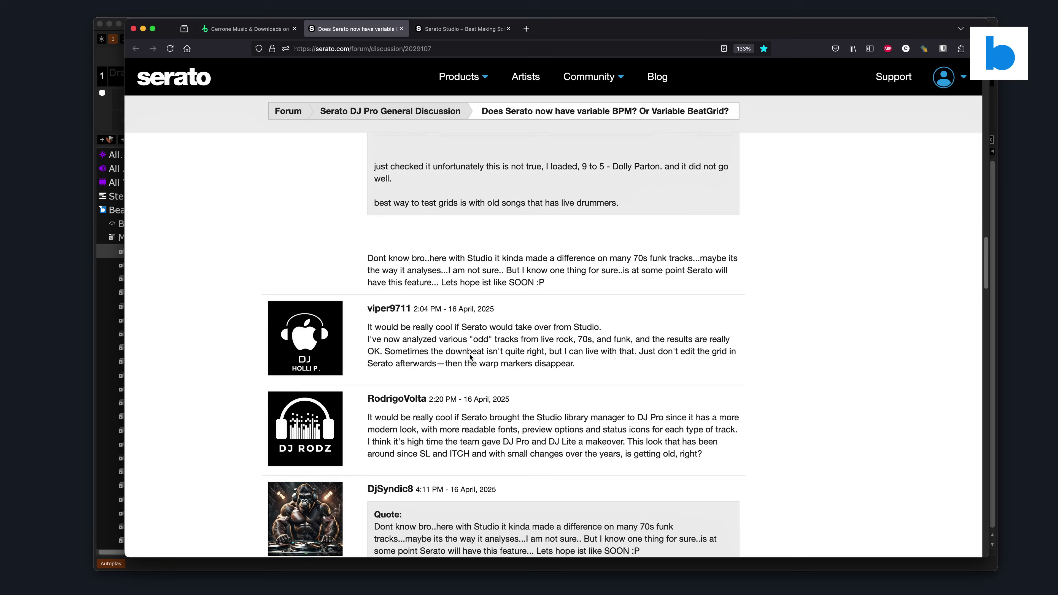
scroll(469, 357, down, 4)
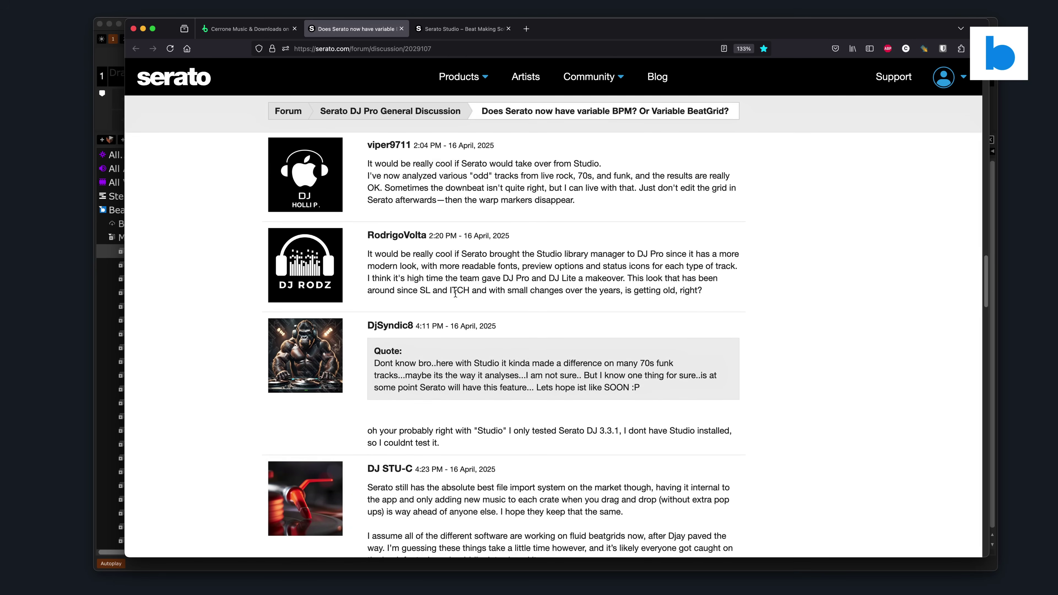
click(112, 64)
click(111, 63)
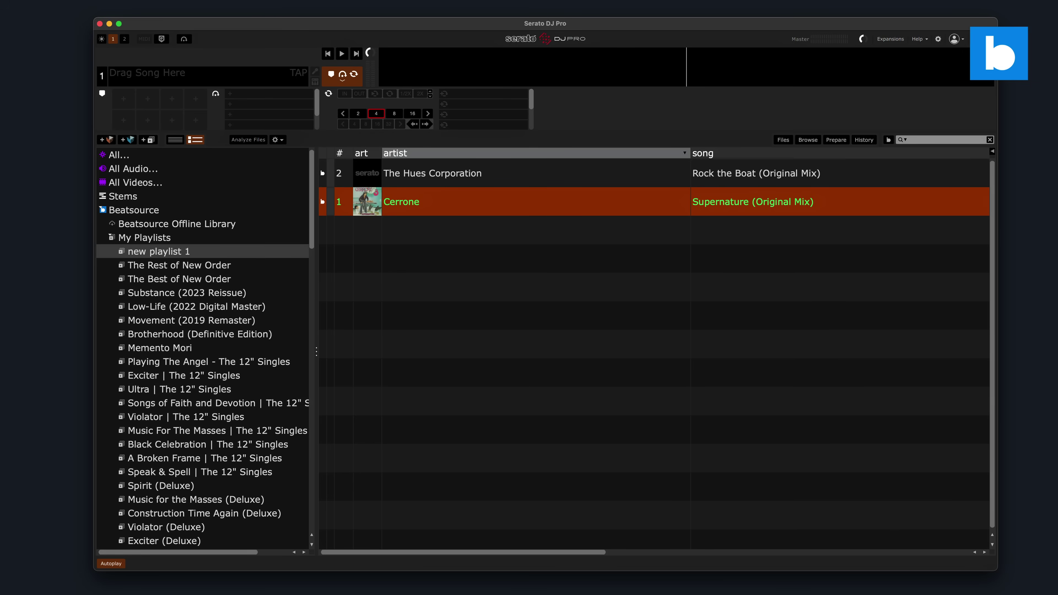
Step: View Cerrone's Beatport artist page, then minimize the browser to reveal Serato DJ Pro
key(super+Tab)
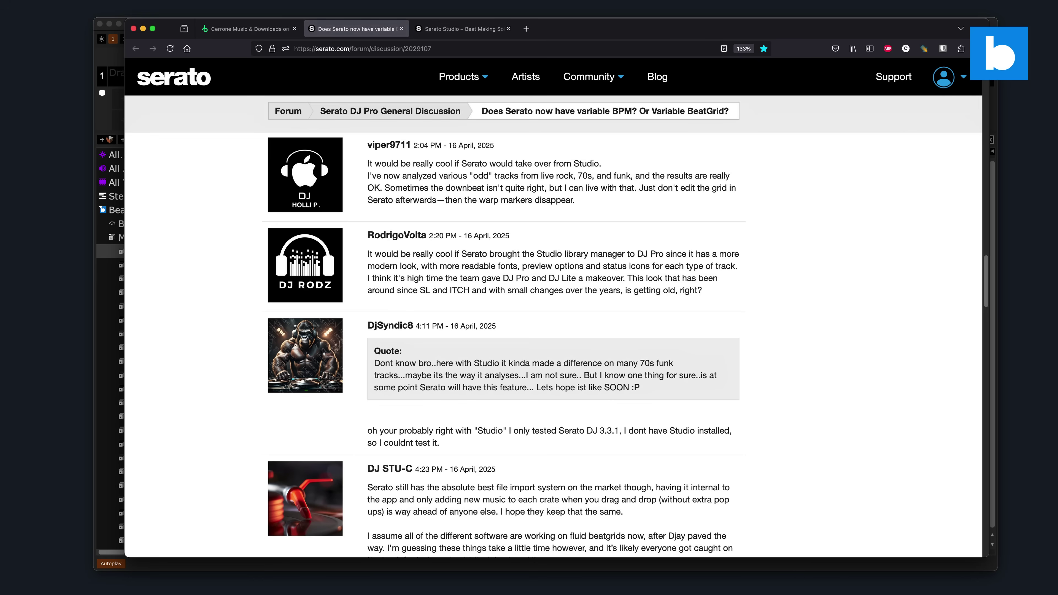
click(227, 32)
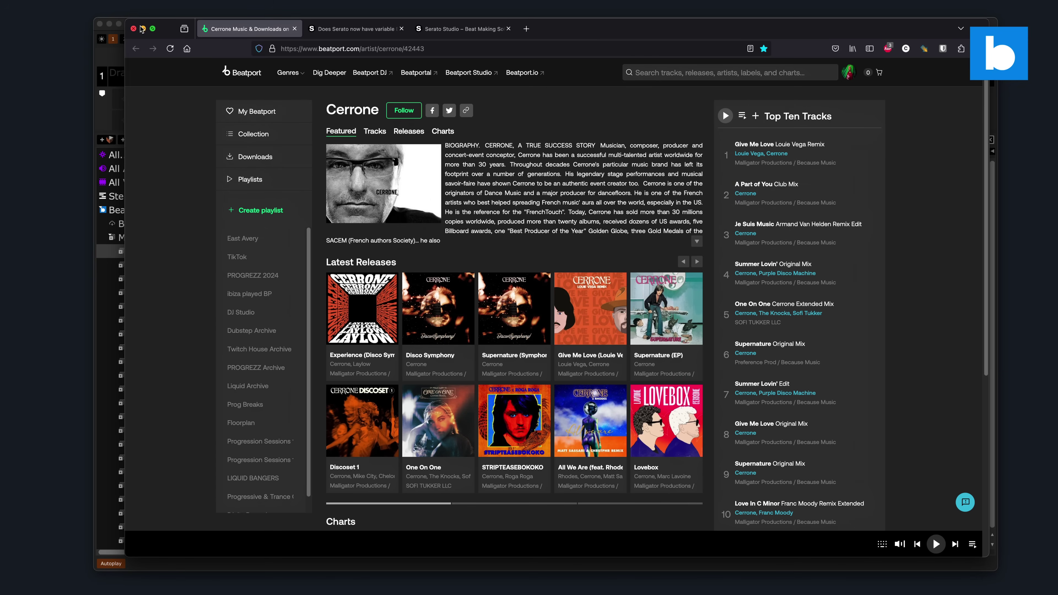
click(143, 28)
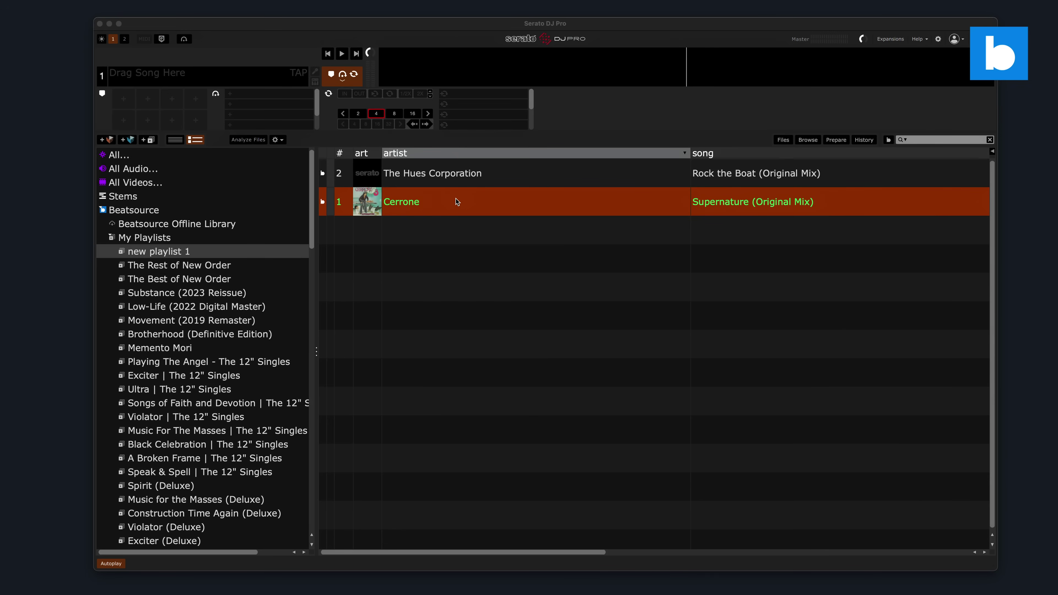
Step: Open the DEMO crate and load Supernature onto deck 1
scroll(177, 257, down, 1)
scroll(176, 257, down, 15)
click(125, 520)
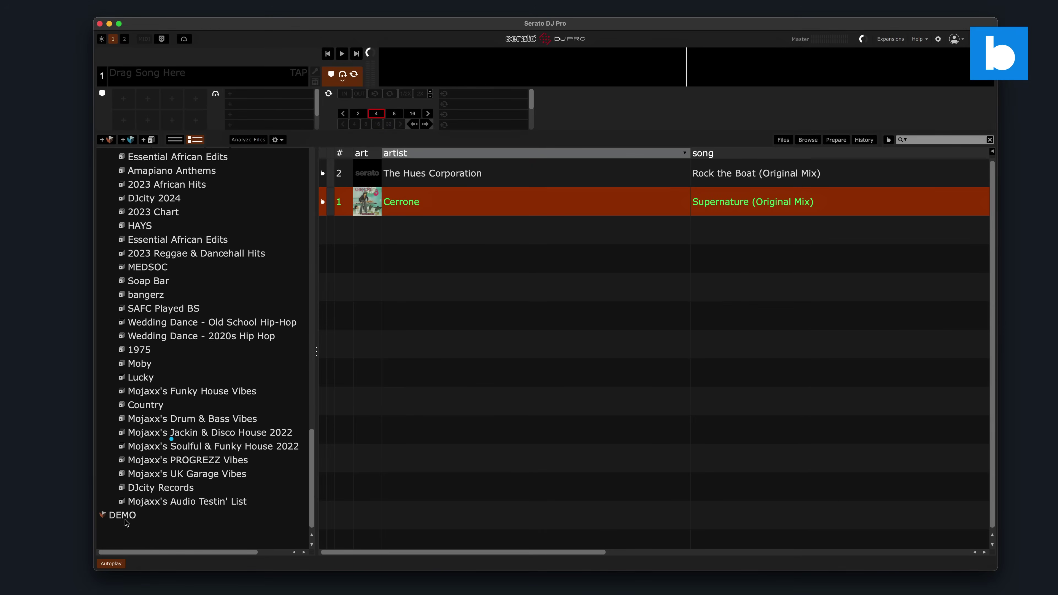
click(123, 516)
scroll(515, 203, right, 3)
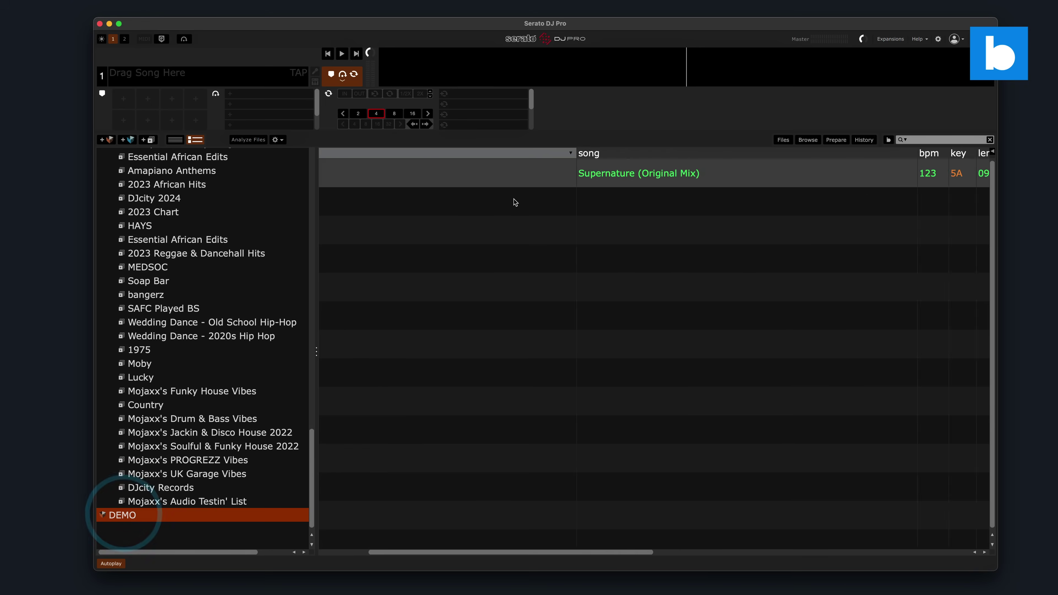
scroll(515, 202, right, 3)
scroll(515, 202, left, 6)
drag(544, 179, 250, 140)
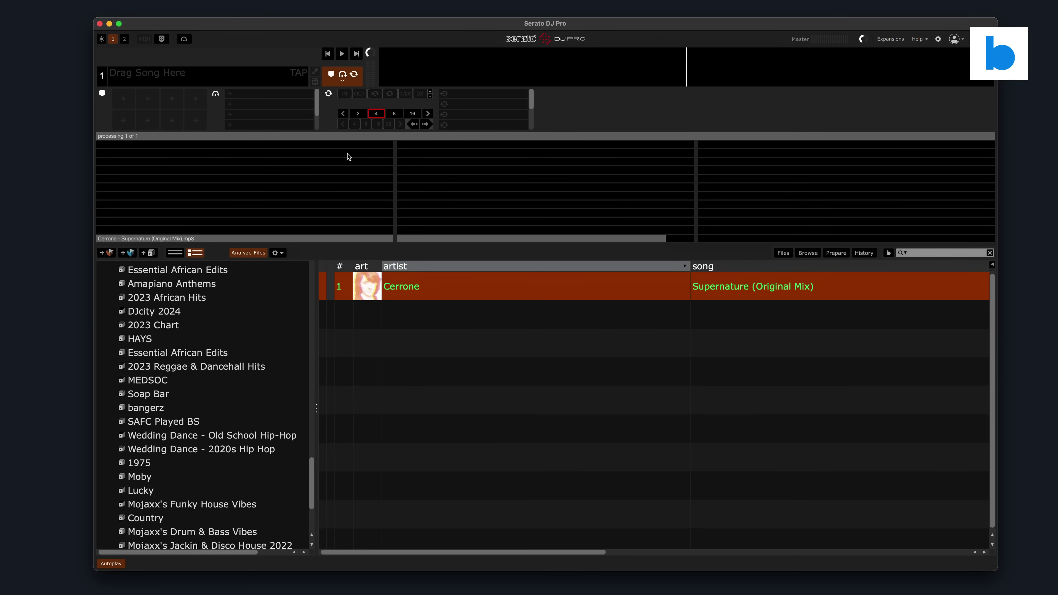
click(449, 72)
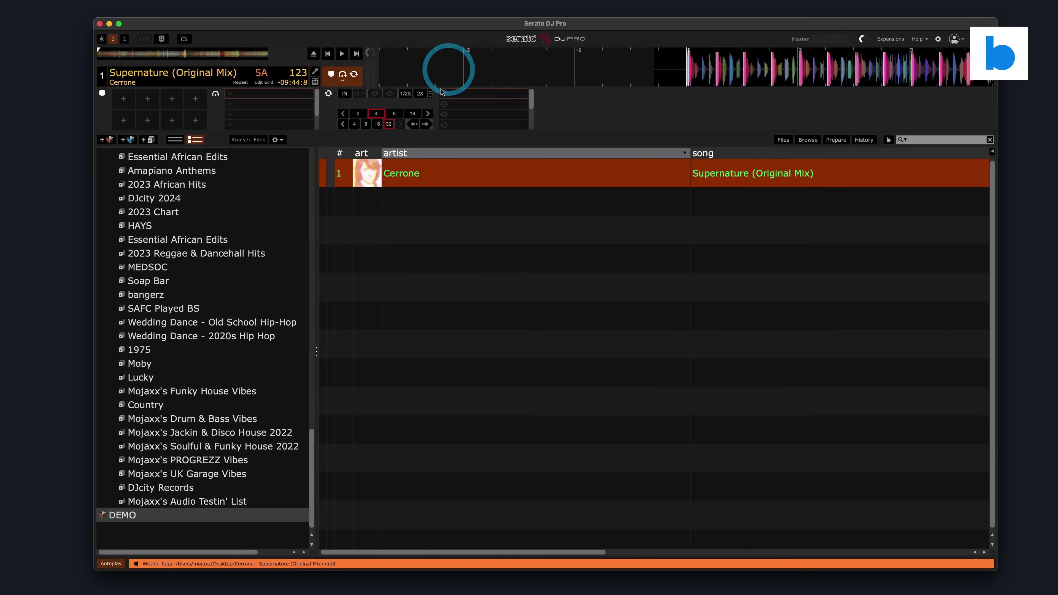
Step: Jump ahead 32 beats three times, eject deck 1, and quit Serato DJ Pro confirming Yes
click(425, 124)
click(426, 124)
click(425, 124)
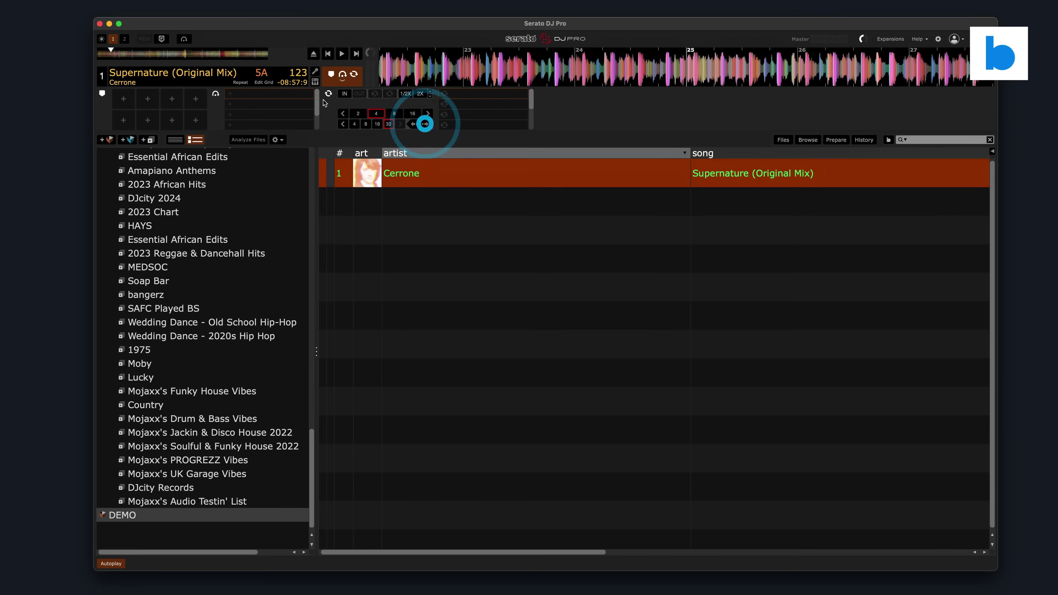
click(312, 54)
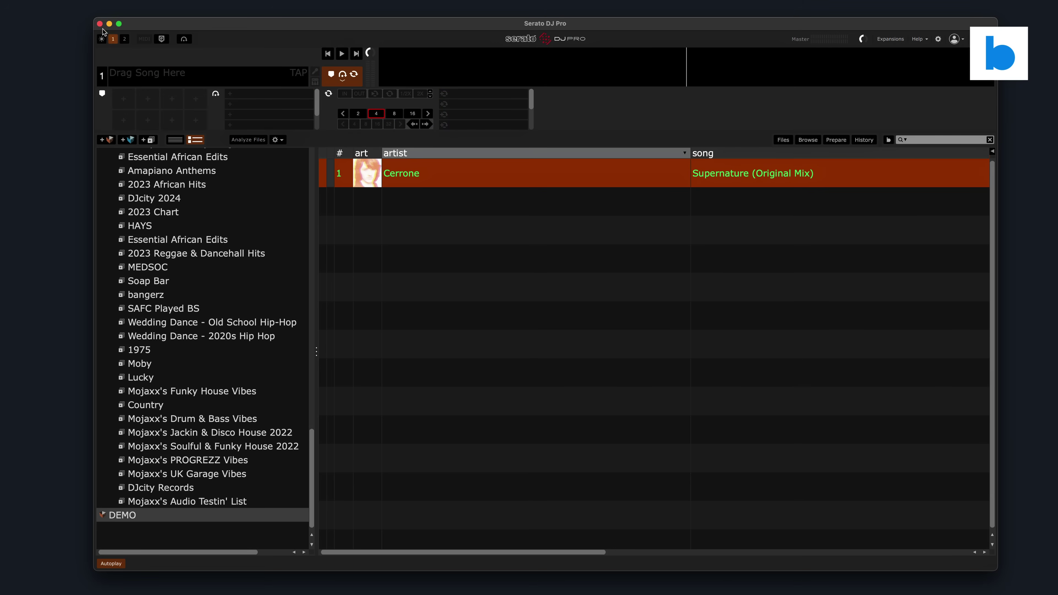
click(100, 23)
click(507, 296)
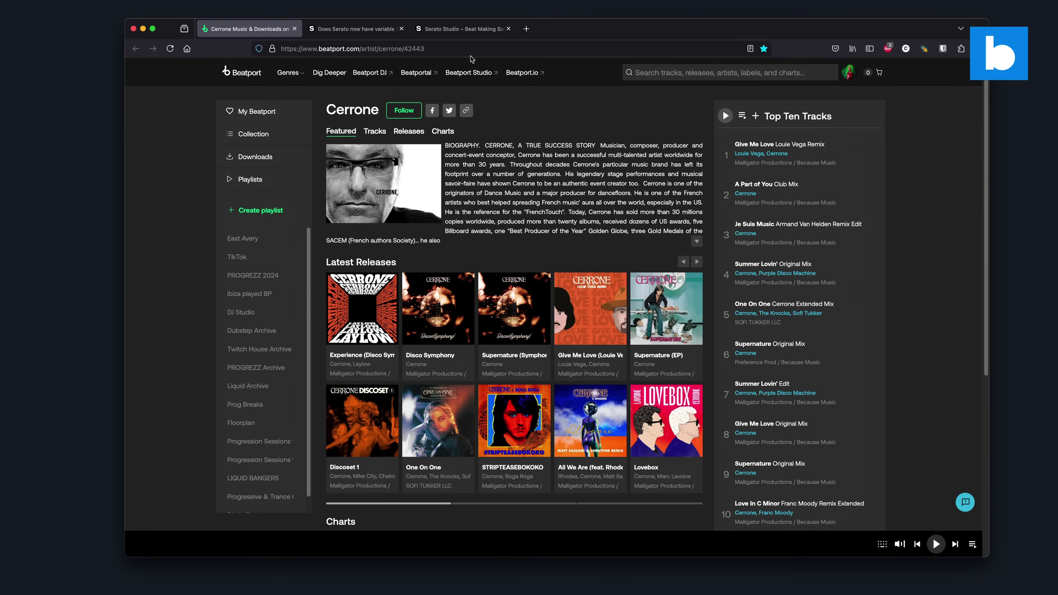
Step: Browse the Serato Studio pricing page showing Free $0, Buy $249 and Subscribe $9.99/month plans
click(462, 28)
scroll(570, 327, down, 3)
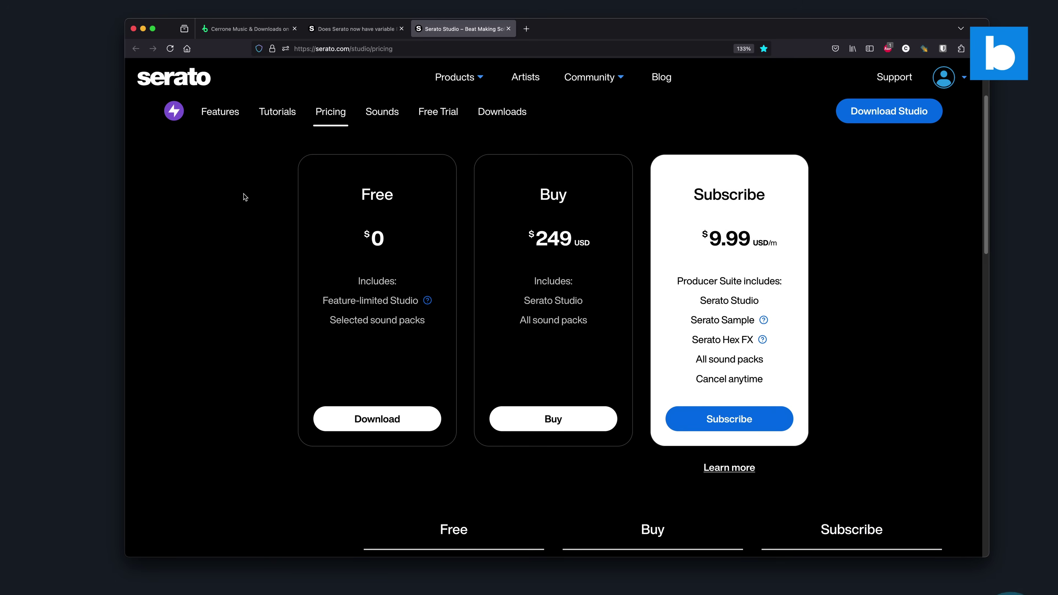
click(242, 194)
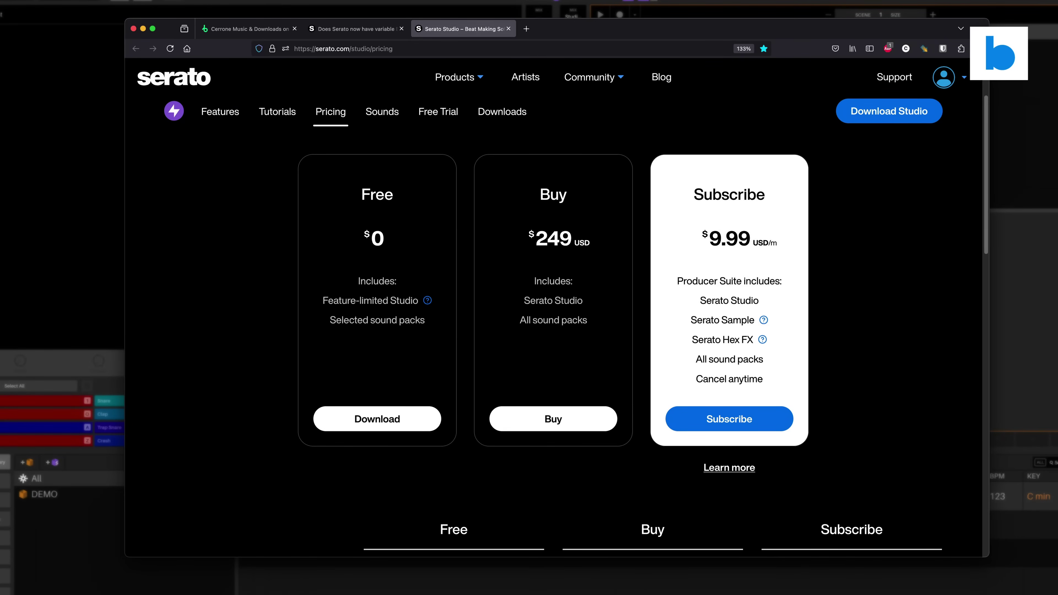
Step: Bring Serato Studio forward and dismiss its welcome dialog
click(1024, 253)
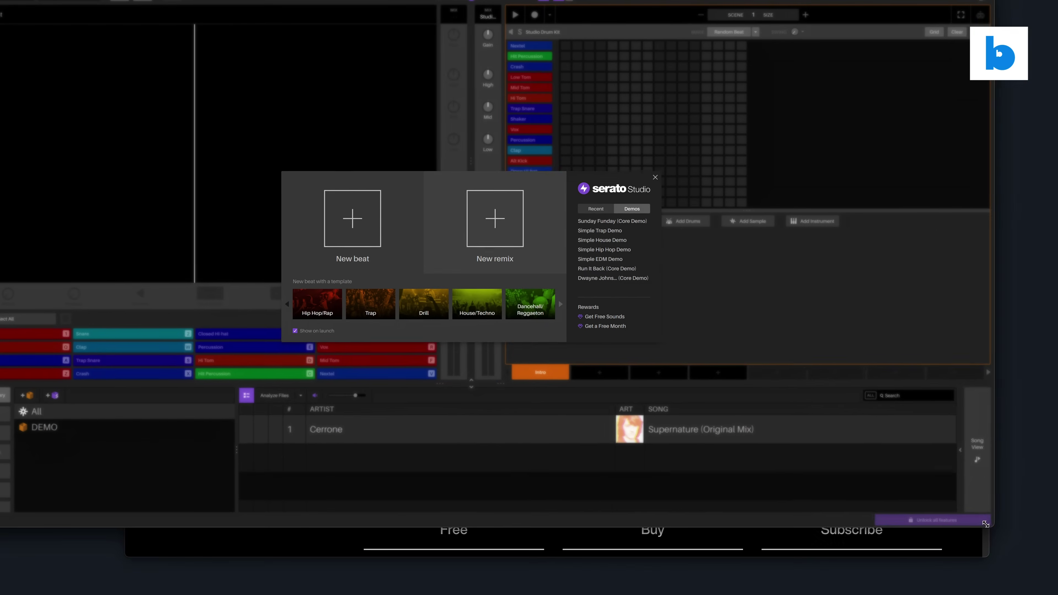
click(928, 475)
click(636, 168)
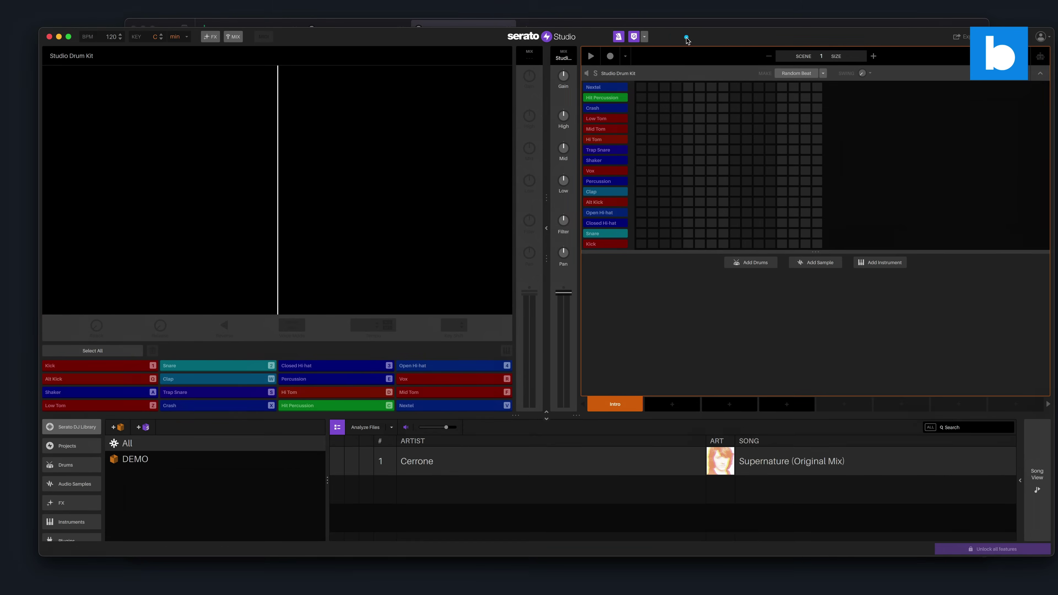
Step: Fit the Studio window on screen, then send Supernature to Analyze Files for beatgrid analysis
click(685, 38)
drag(1052, 555, 877, 556)
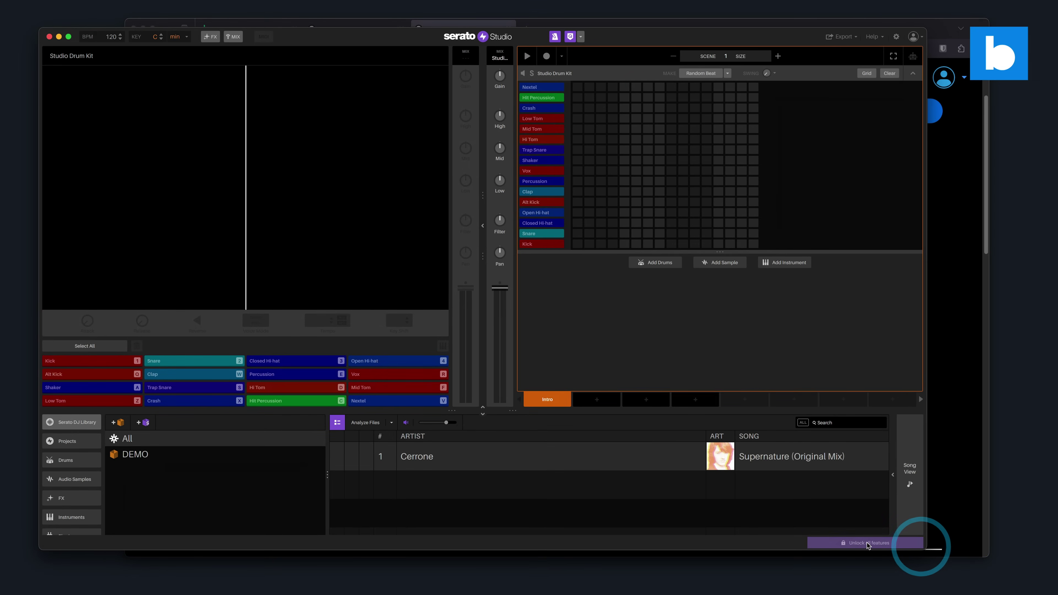
drag(645, 37, 701, 33)
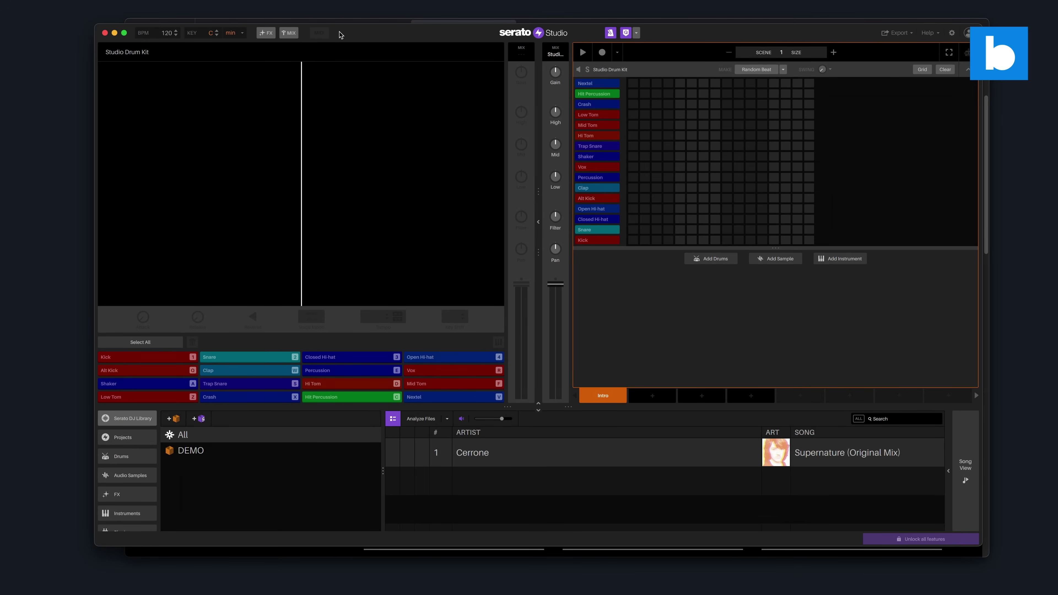
drag(338, 34, 350, 29)
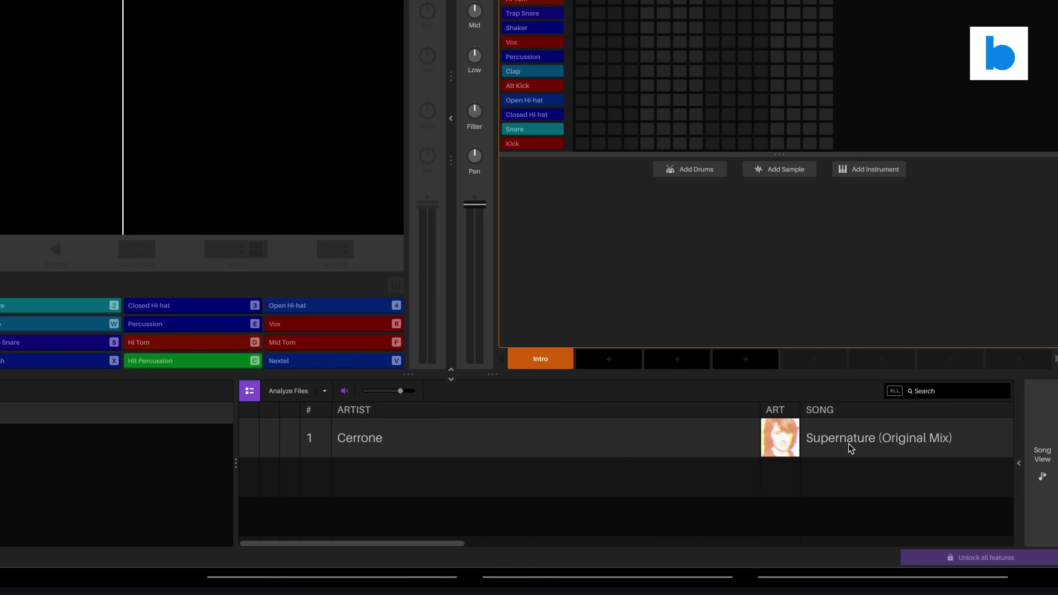
drag(849, 448, 297, 399)
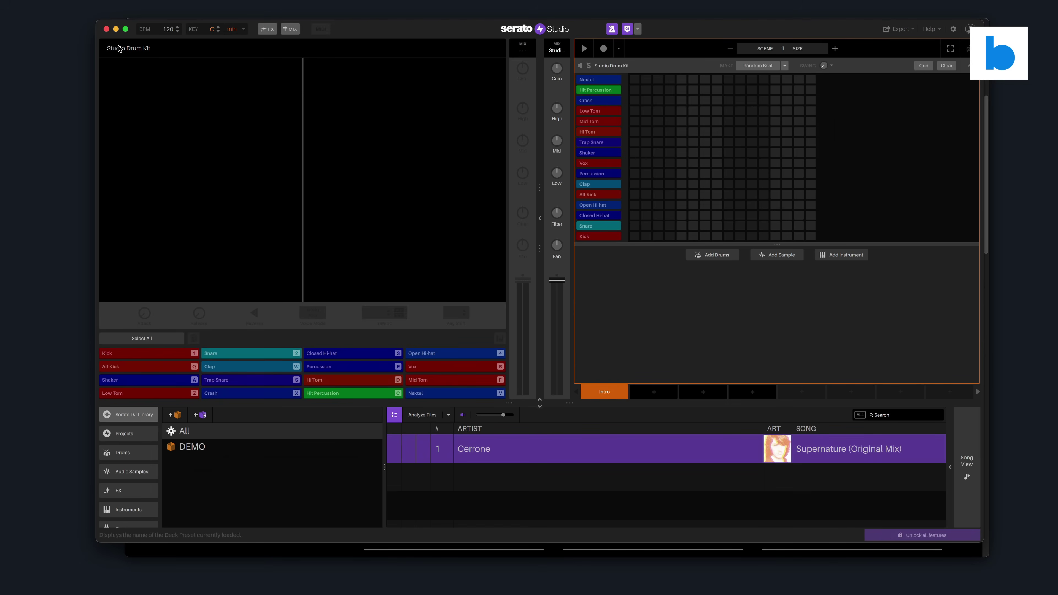
Step: Close Serato Studio and load Supernature from the DEMO crate onto deck 1 at 122 BPM
click(106, 29)
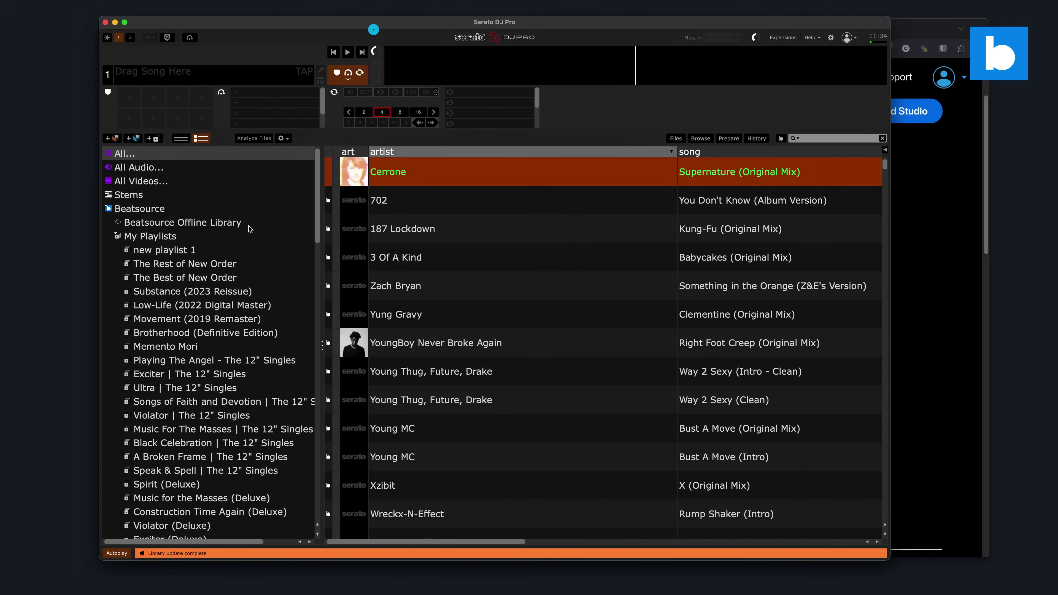
scroll(250, 228, down, 15)
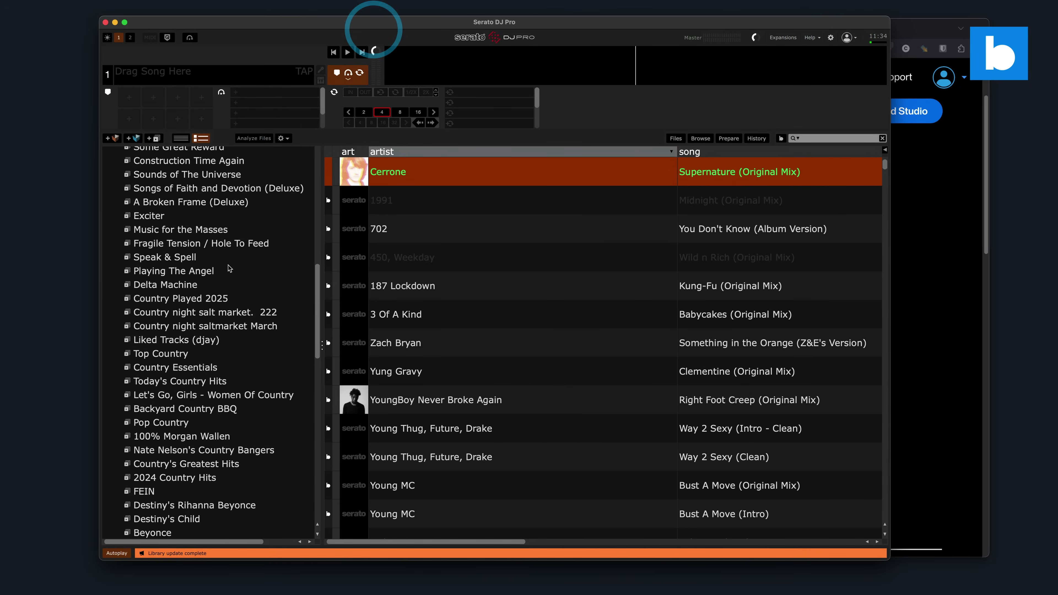
click(138, 504)
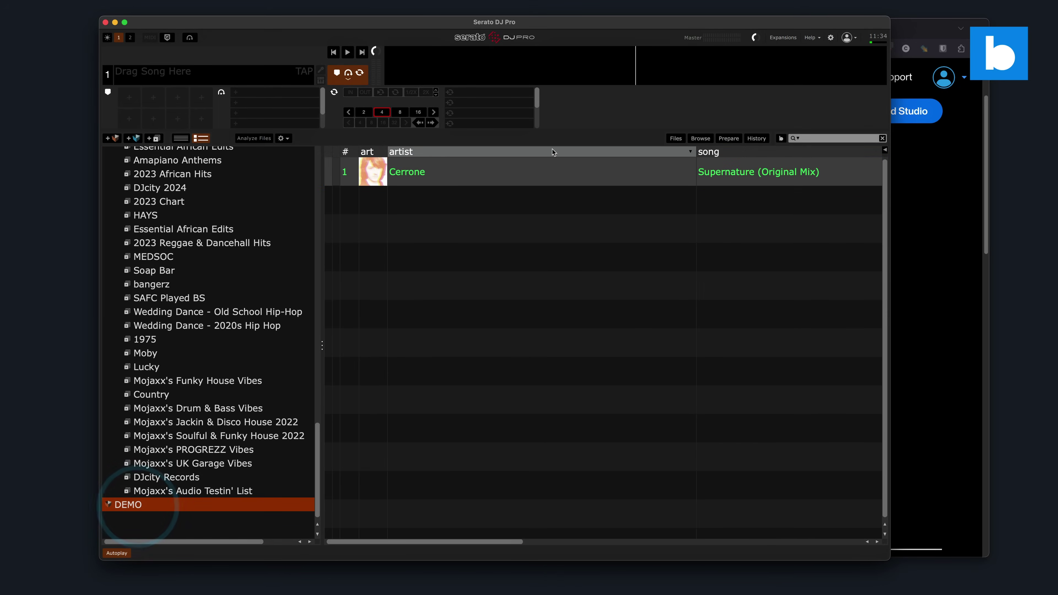
drag(465, 26, 525, 38)
drag(566, 192, 520, 83)
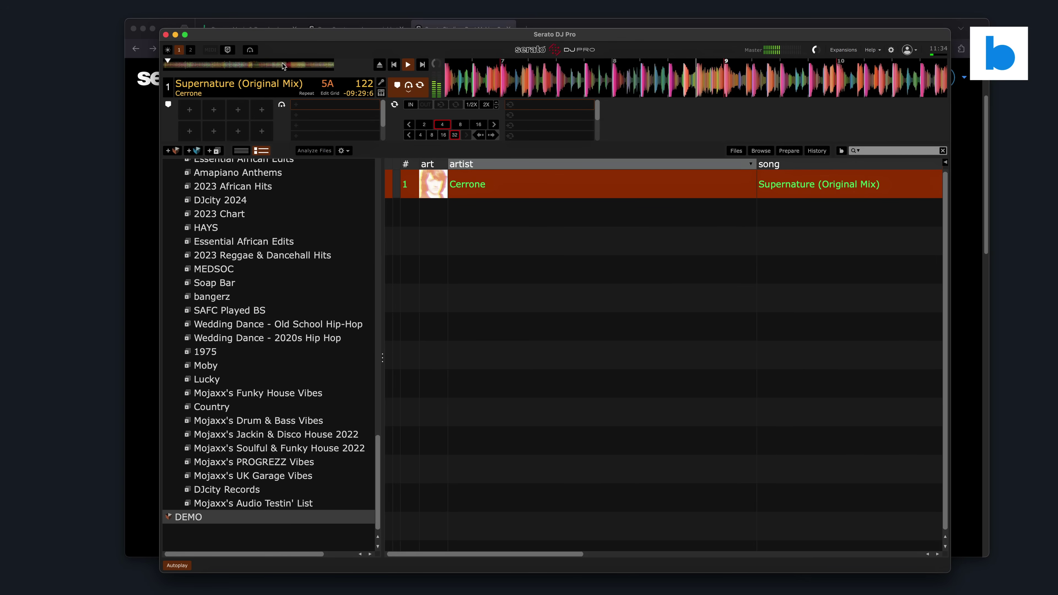
Step: Spot-check Supernature's beatgrid by jumping to bars 69, 152, 221, 249, 276 and near 286
click(202, 63)
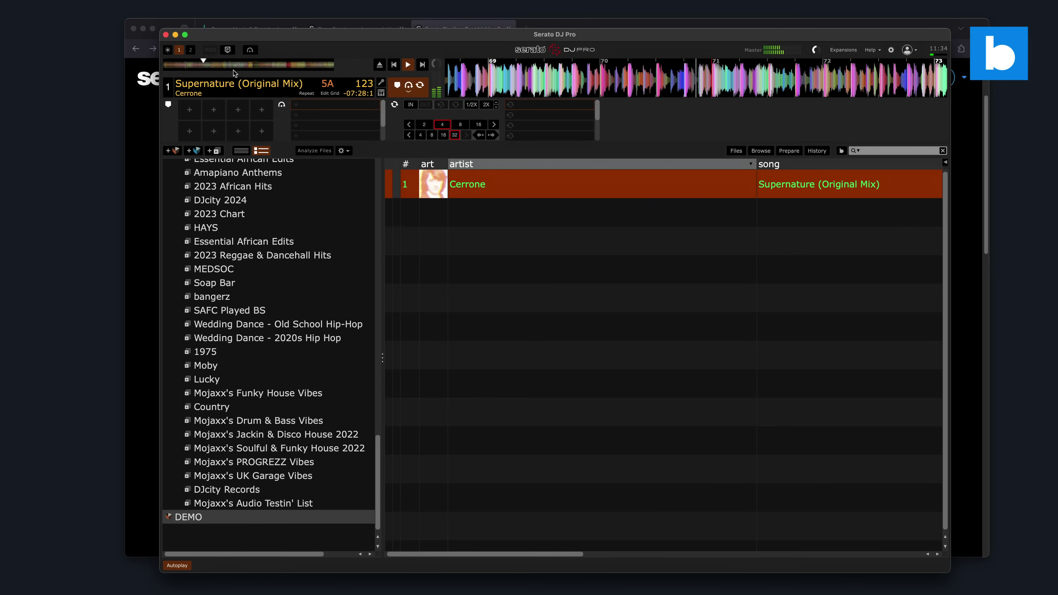
click(251, 68)
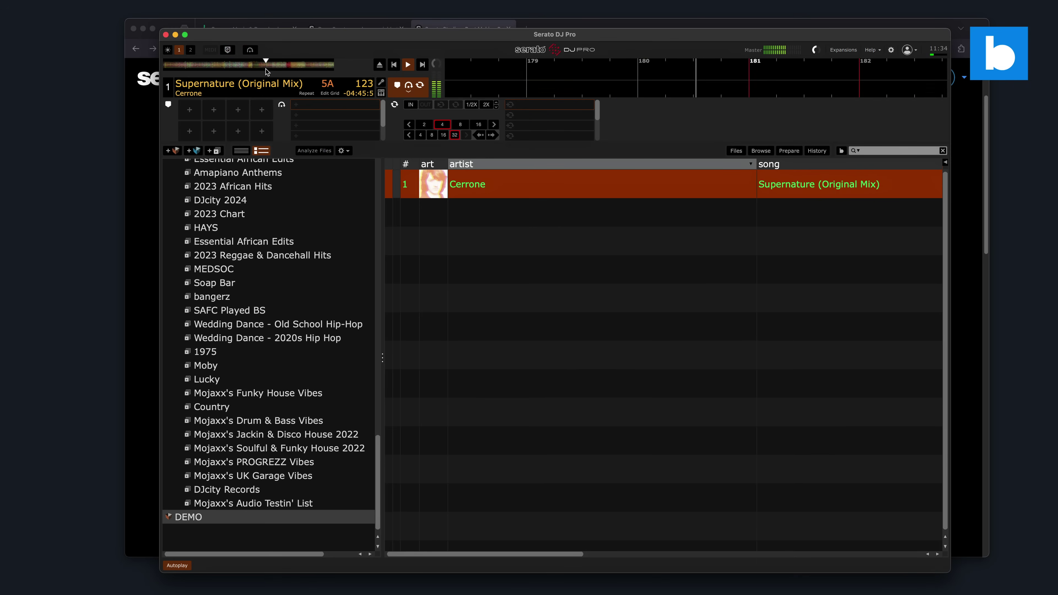
click(290, 66)
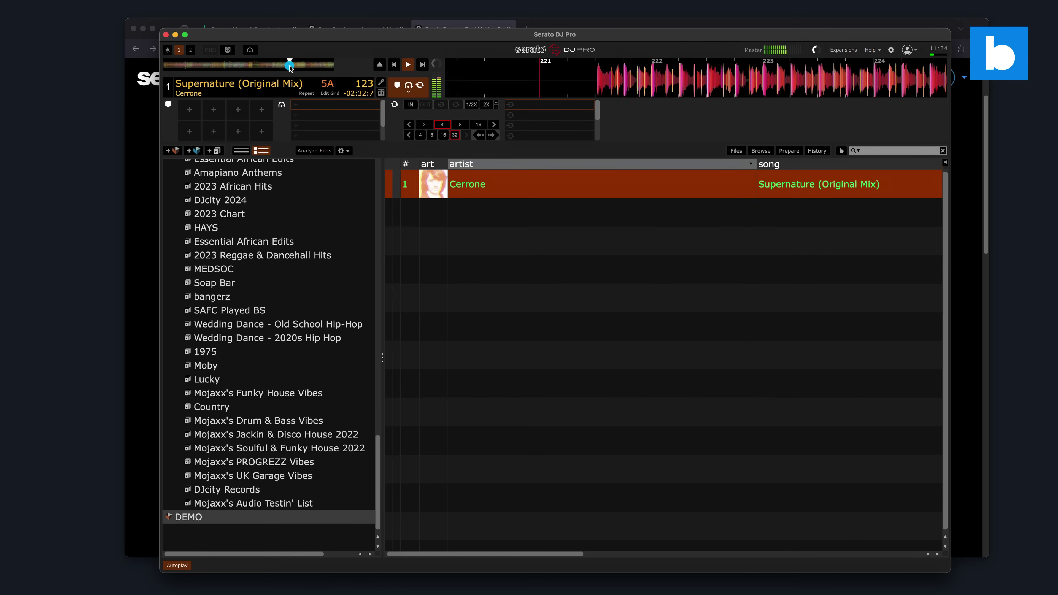
click(306, 66)
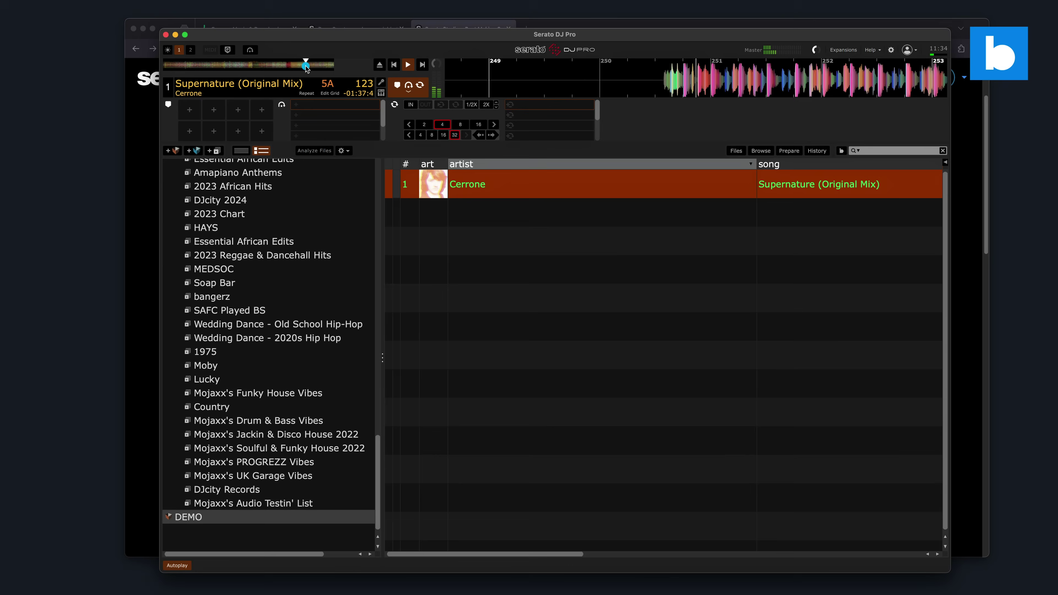
click(321, 65)
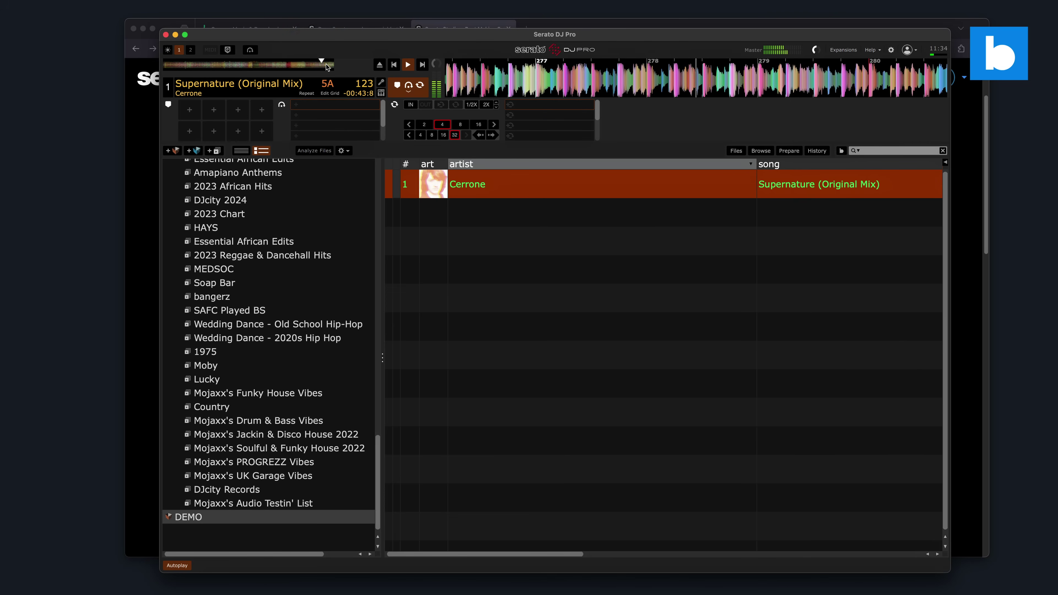
click(327, 65)
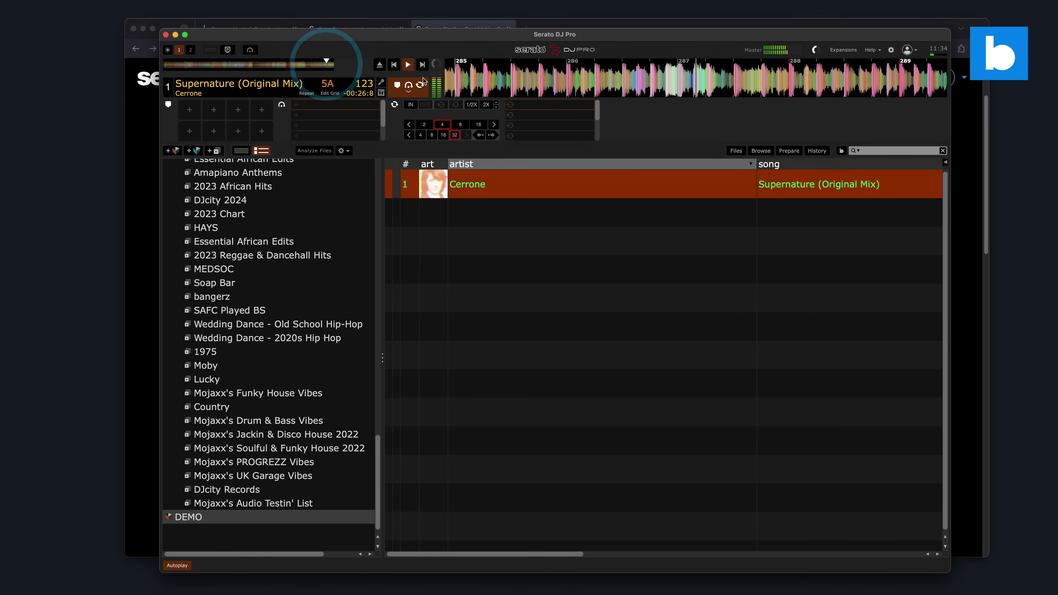
Step: Stop playback and return the deck to the track's opening beat
click(408, 65)
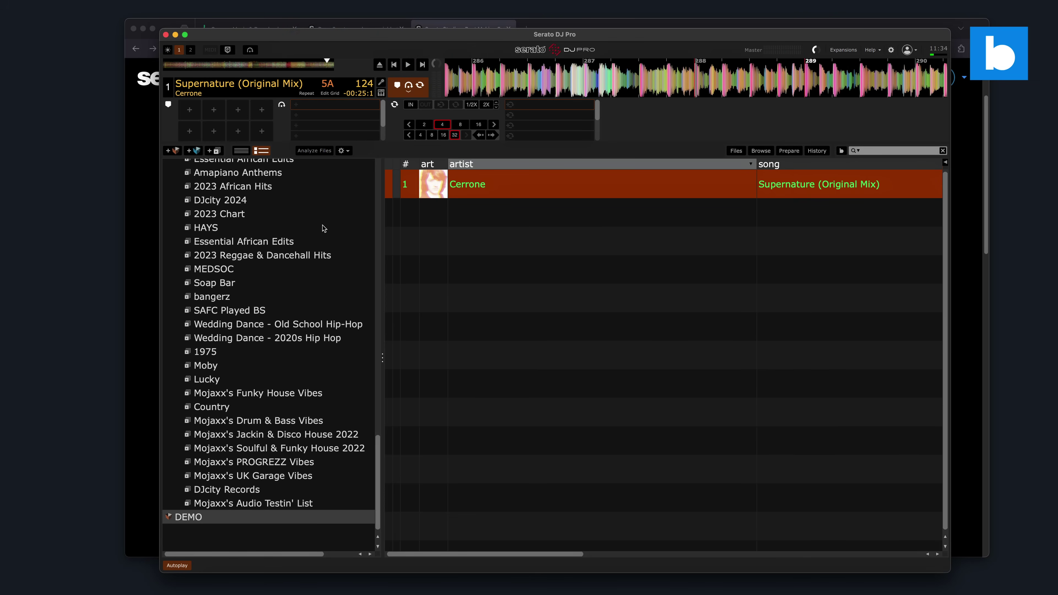
scroll(322, 228, up, 20)
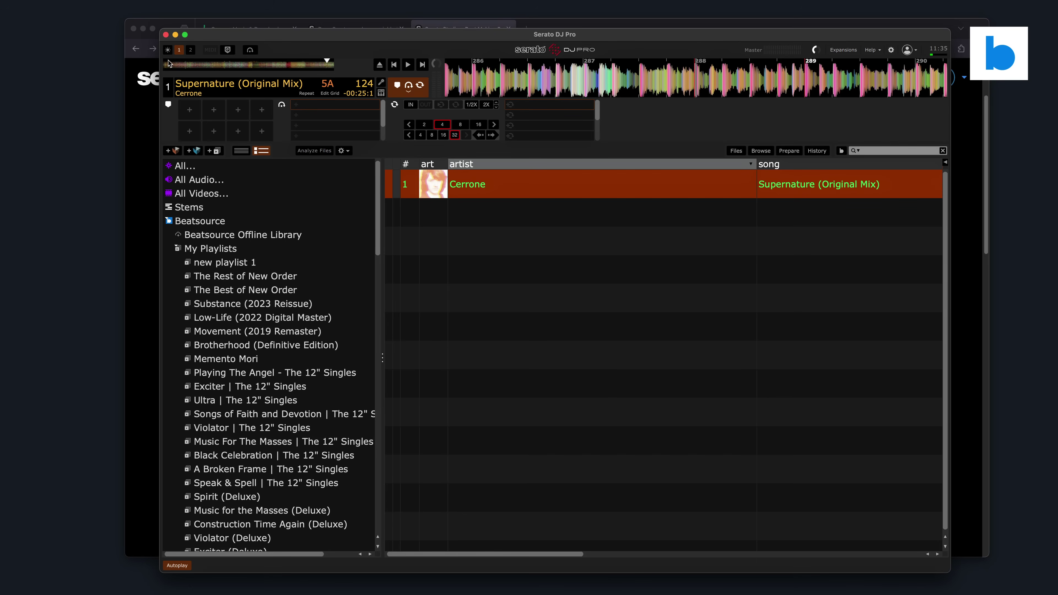
click(162, 66)
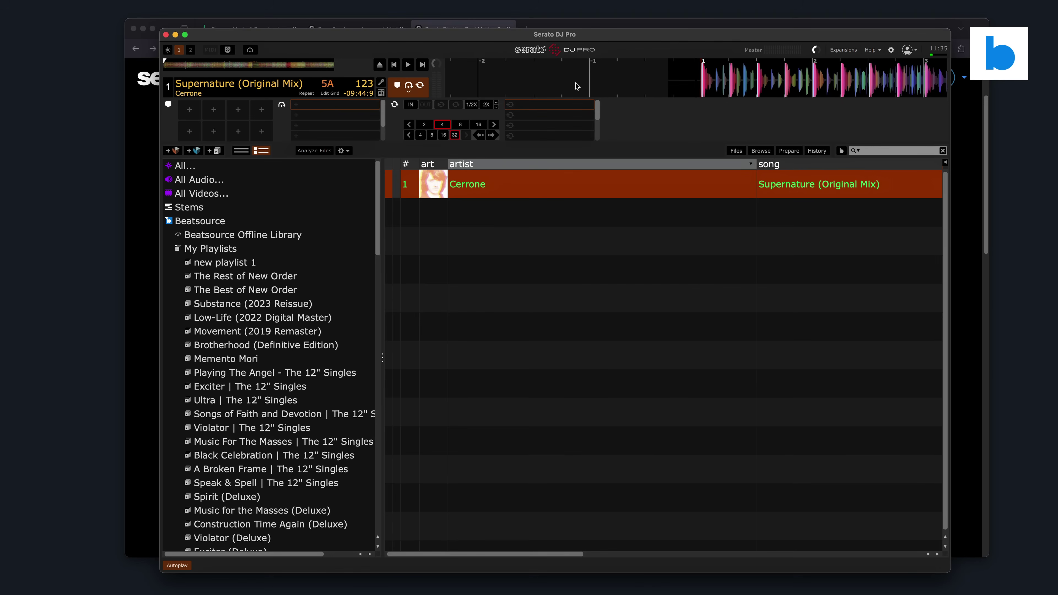
click(571, 83)
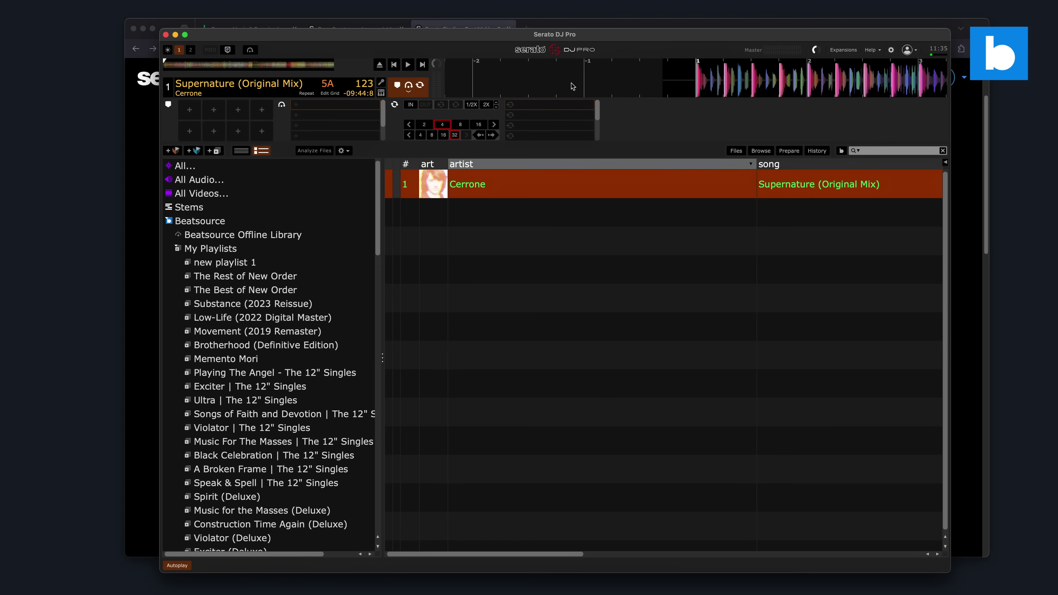
drag(610, 75, 553, 78)
key(alt+shift+e)
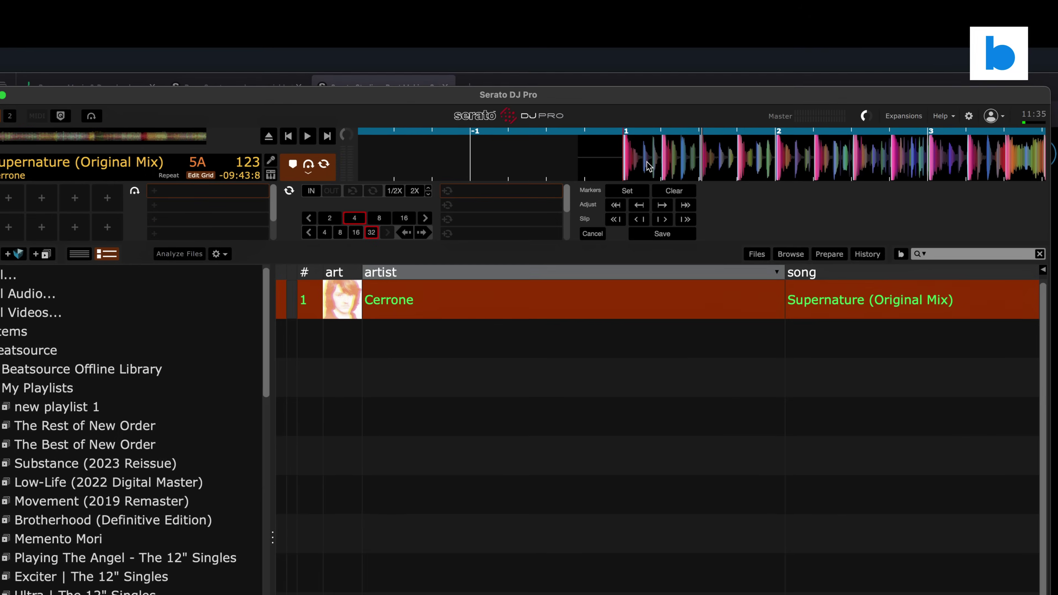
click(658, 85)
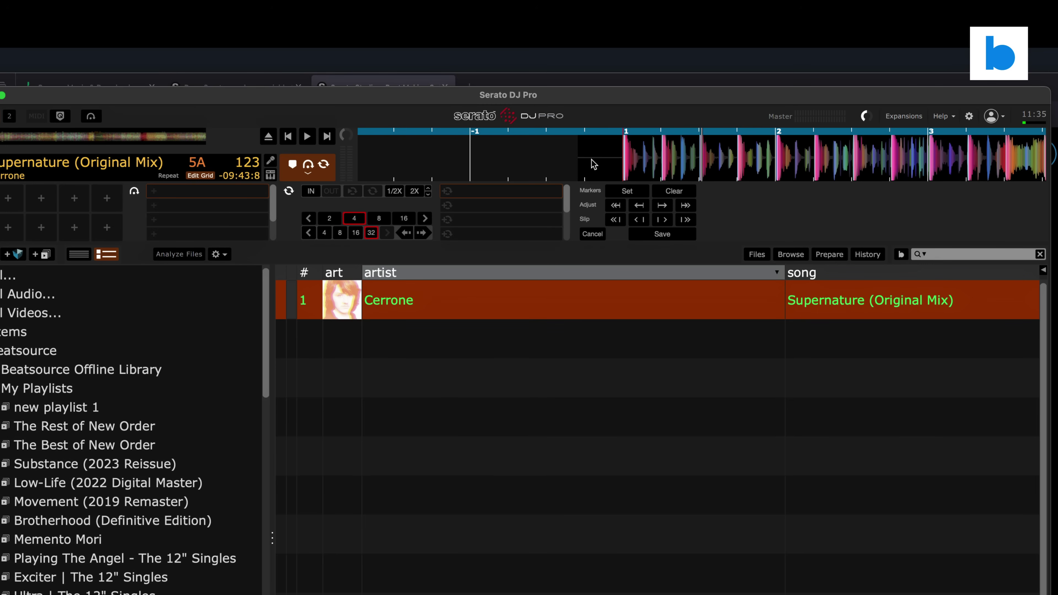
drag(589, 165, 631, 159)
click(630, 158)
click(703, 157)
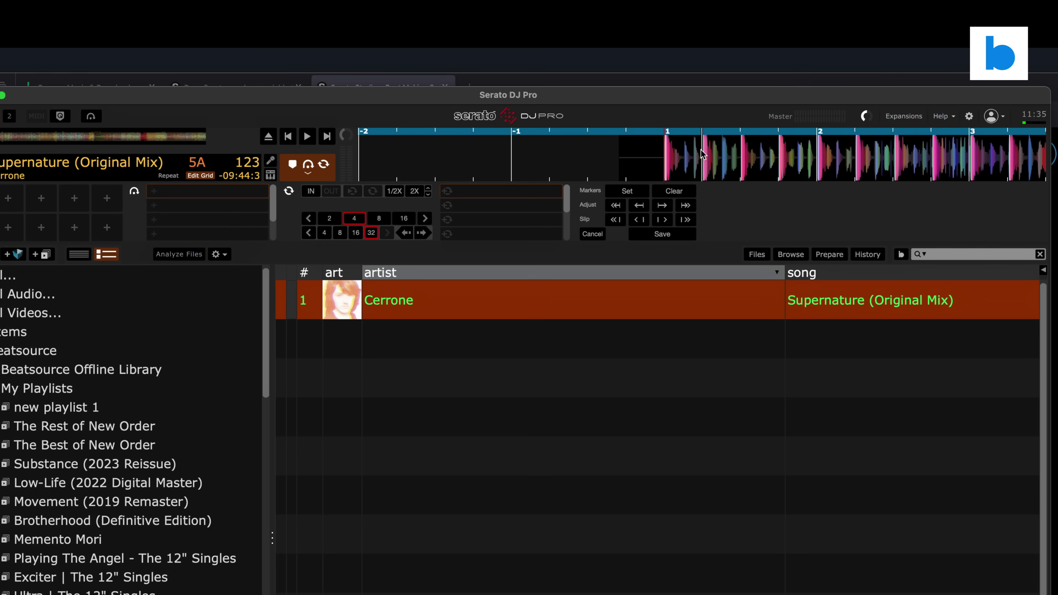
key(Escape)
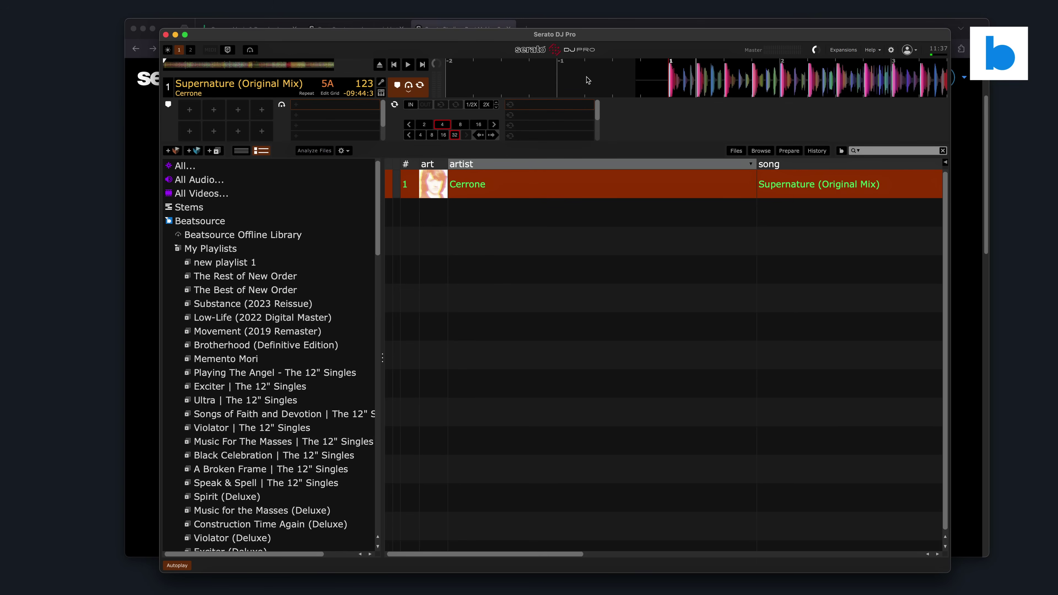
Step: Jump through bars 129, 199, 261, 274 and 282, then bring the Serato Studio pricing page forward
click(186, 68)
click(237, 66)
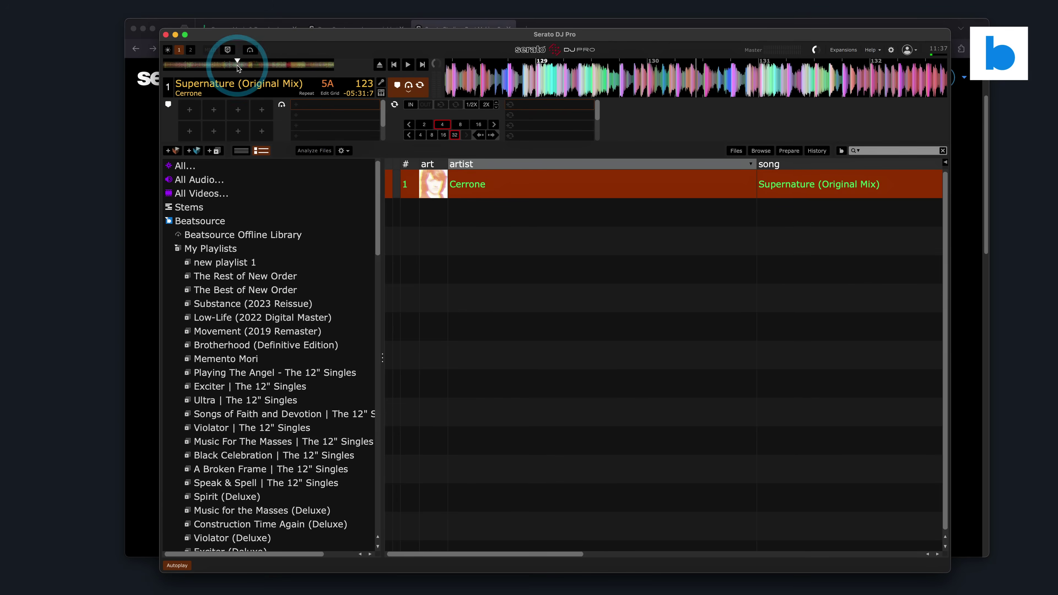
click(253, 64)
click(276, 67)
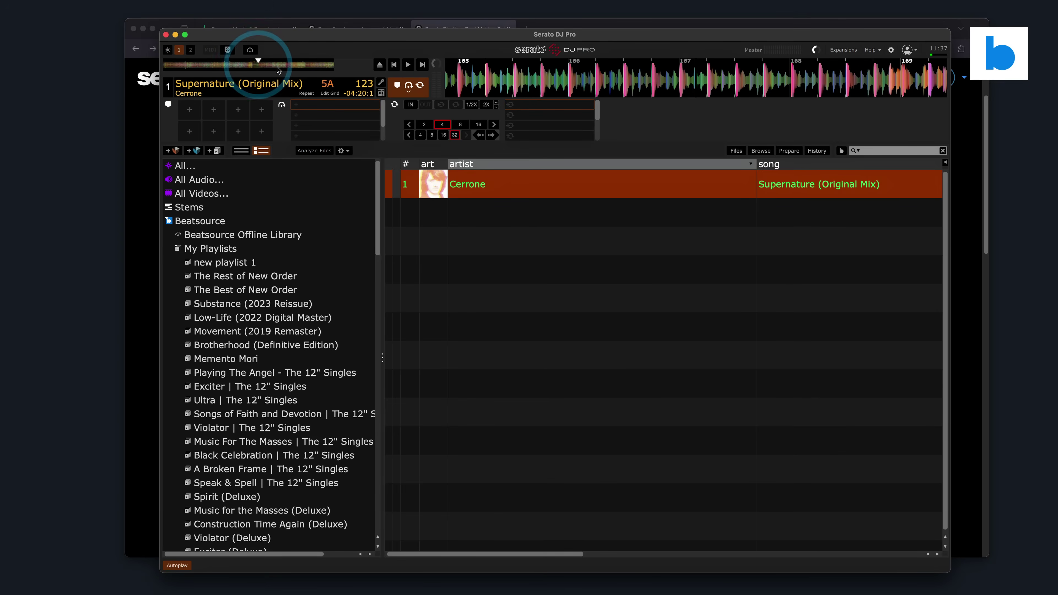
click(300, 66)
click(313, 66)
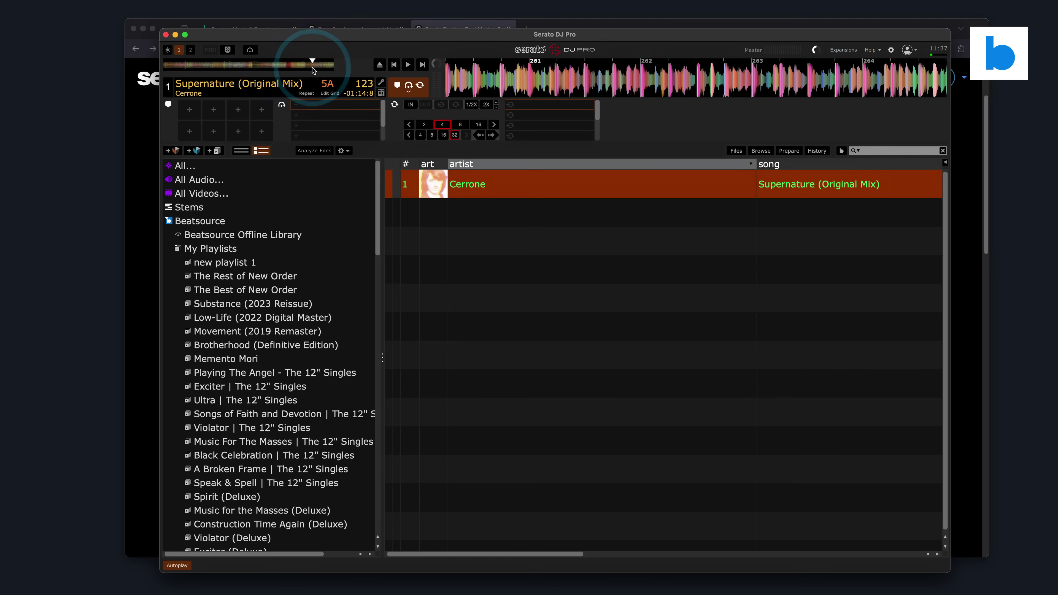
click(320, 67)
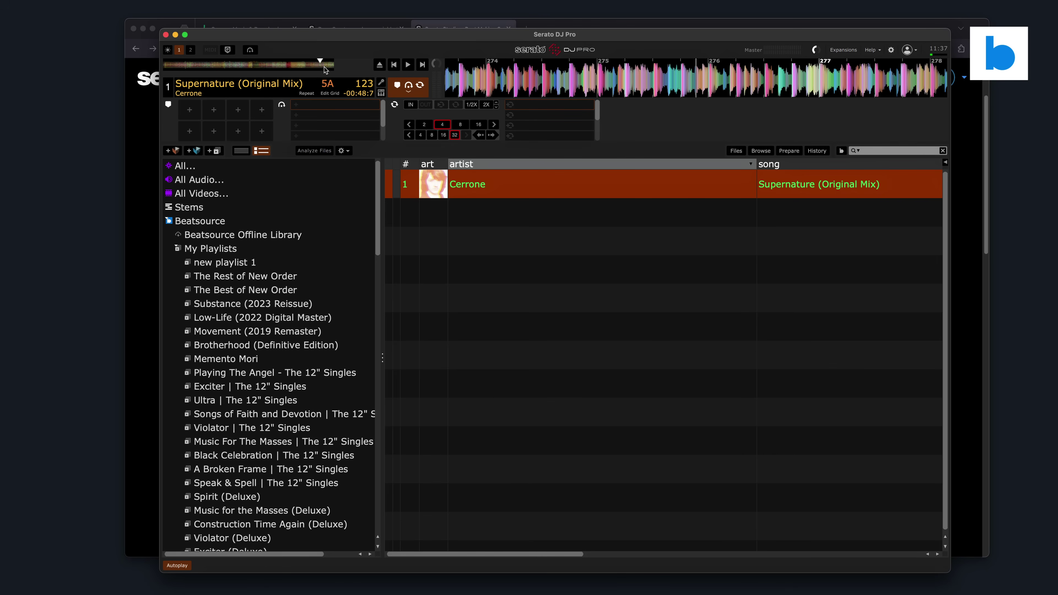
click(324, 67)
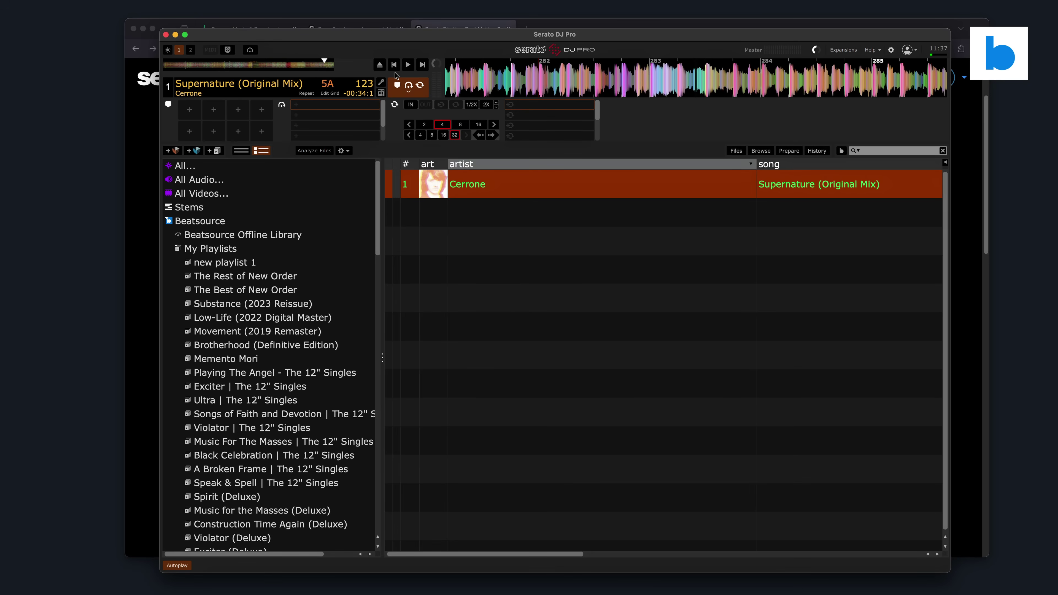
click(452, 25)
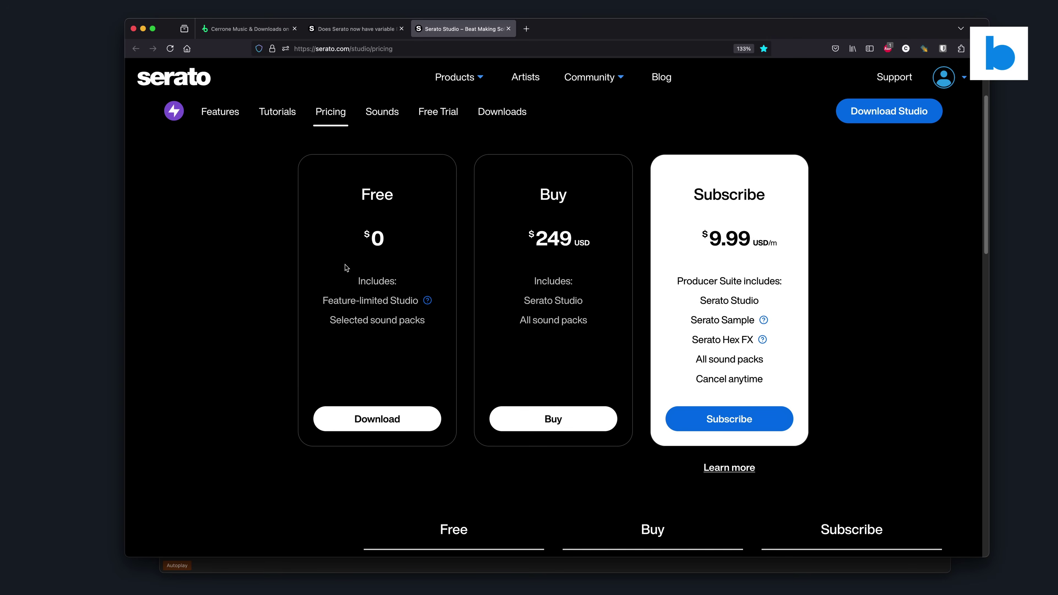
Step: Switch back to Serato DJ Pro with Supernature at 123 BPM near bar 282
click(499, 565)
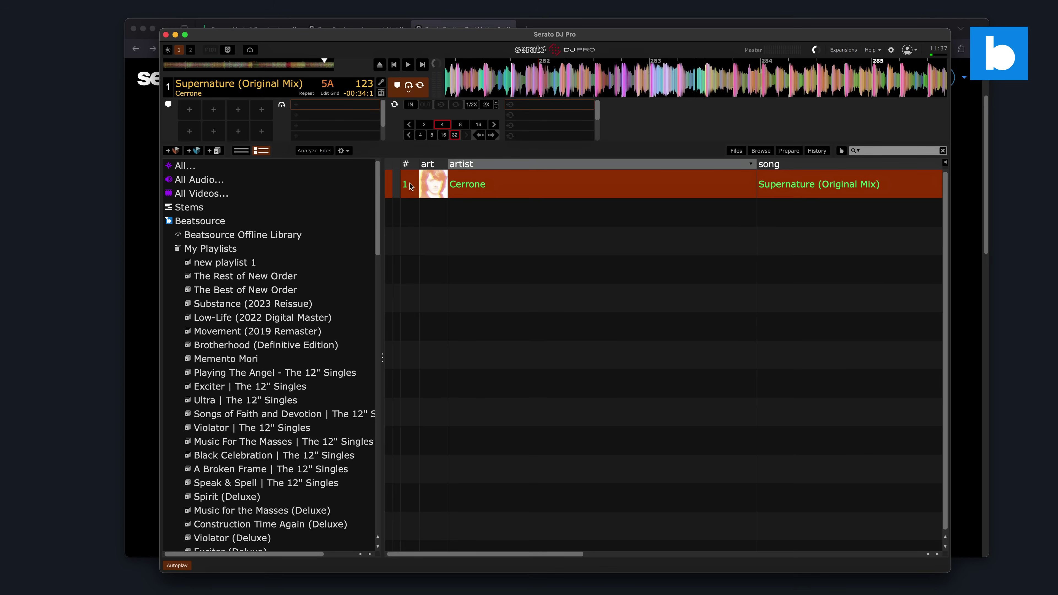
Step: Lock Supernature's beatgrid from its row in the library
click(387, 188)
Step: Show the 'Does Serato now have variable BPM?' forum thread from its first post
click(355, 24)
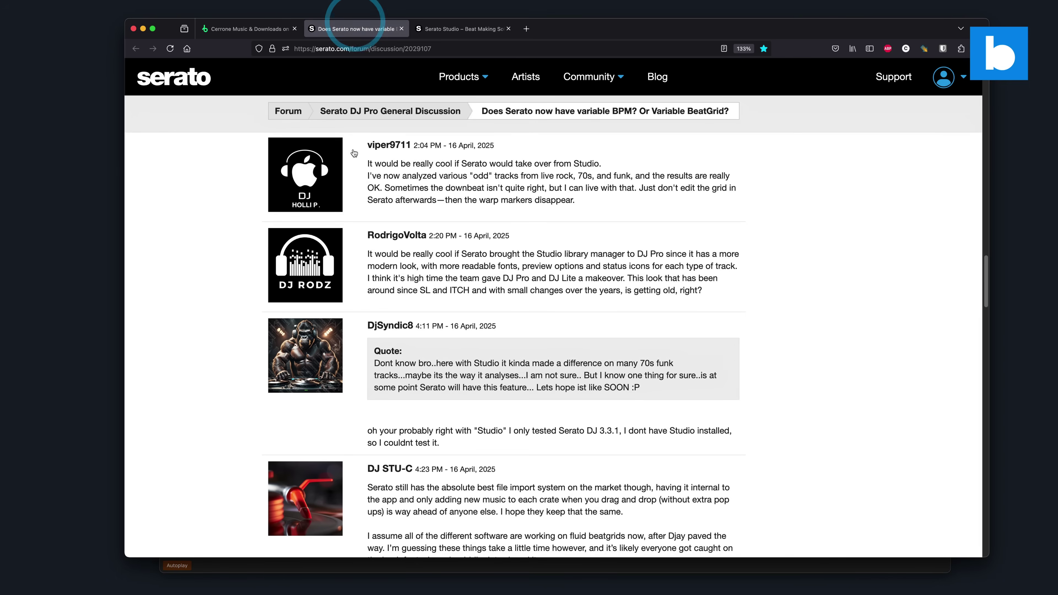
scroll(406, 284, up, 15)
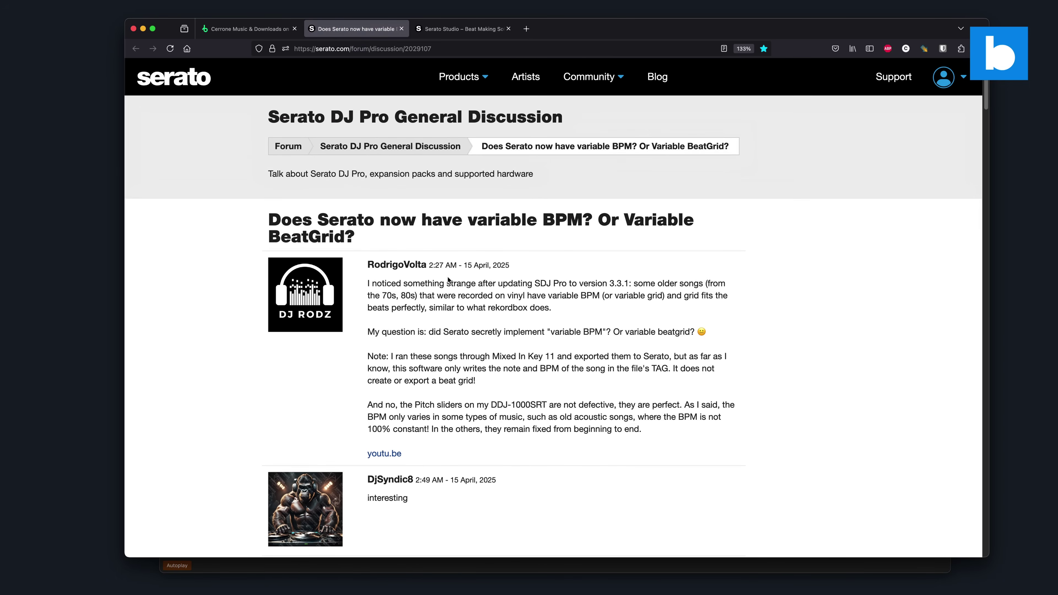
mouse_move(537, 116)
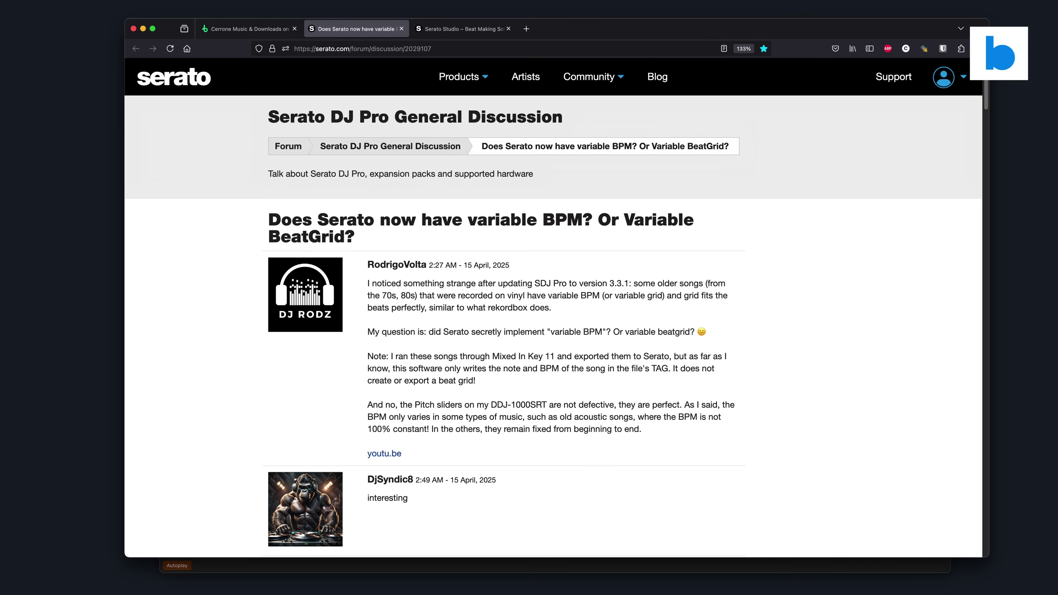
key(super+Tab)
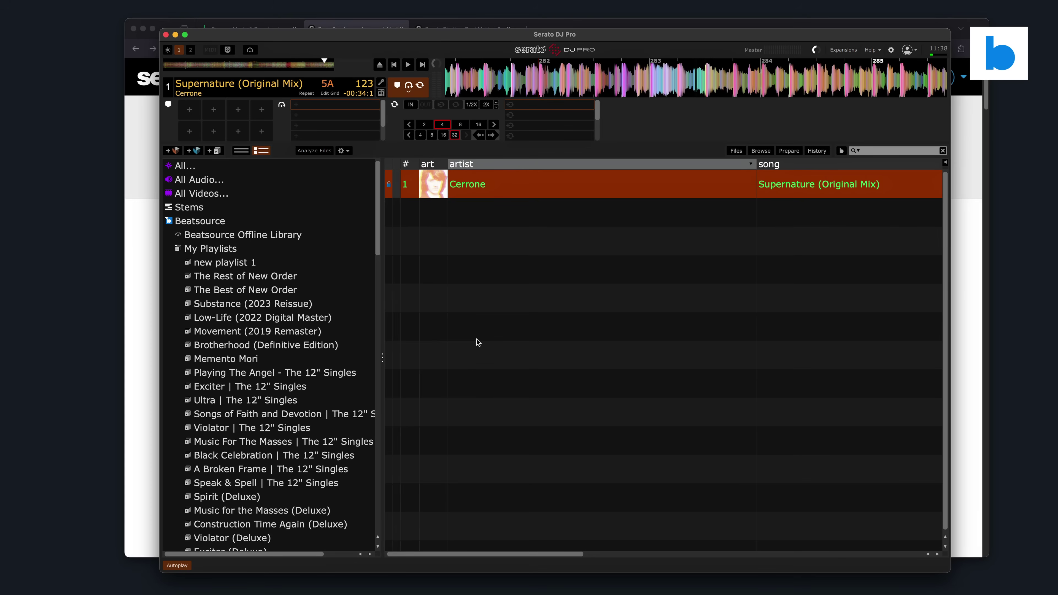